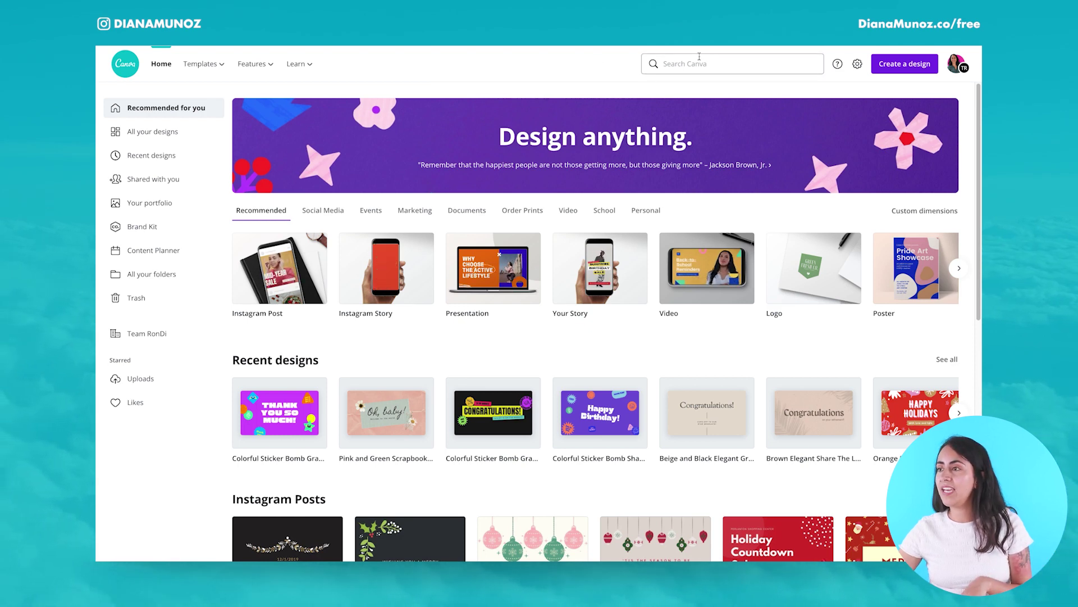
# - Search the templates for "video message"
pyautogui.click(654, 63)
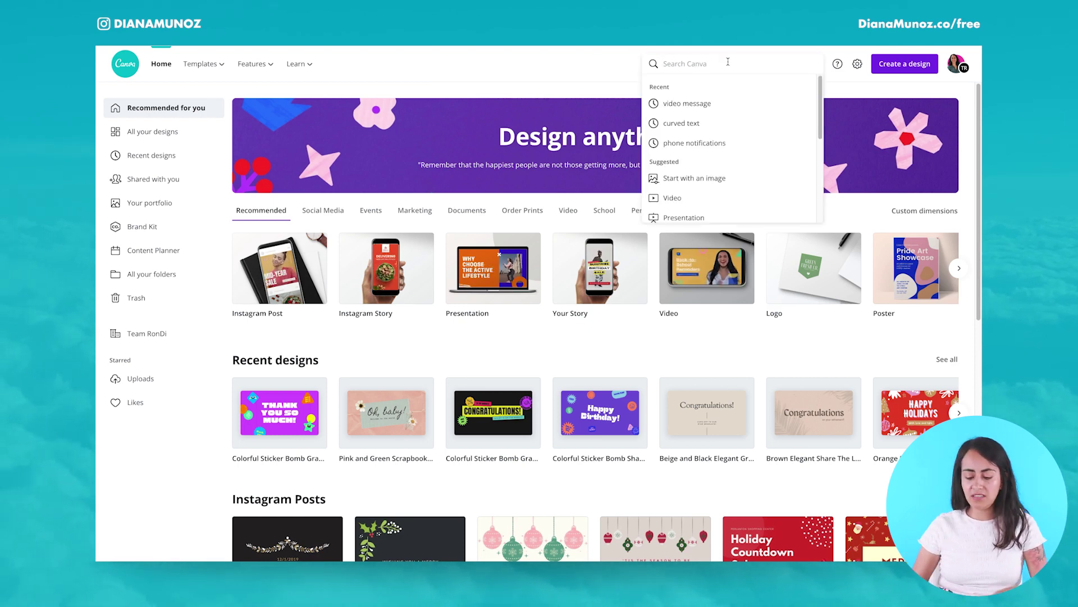
pyautogui.write('video message')
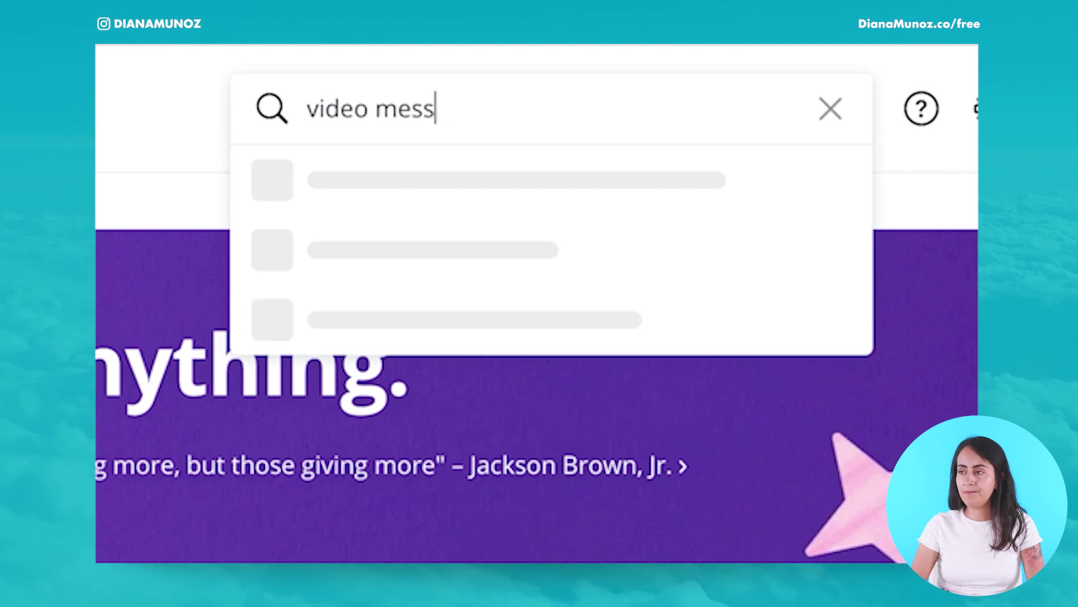
pyautogui.press('Return')
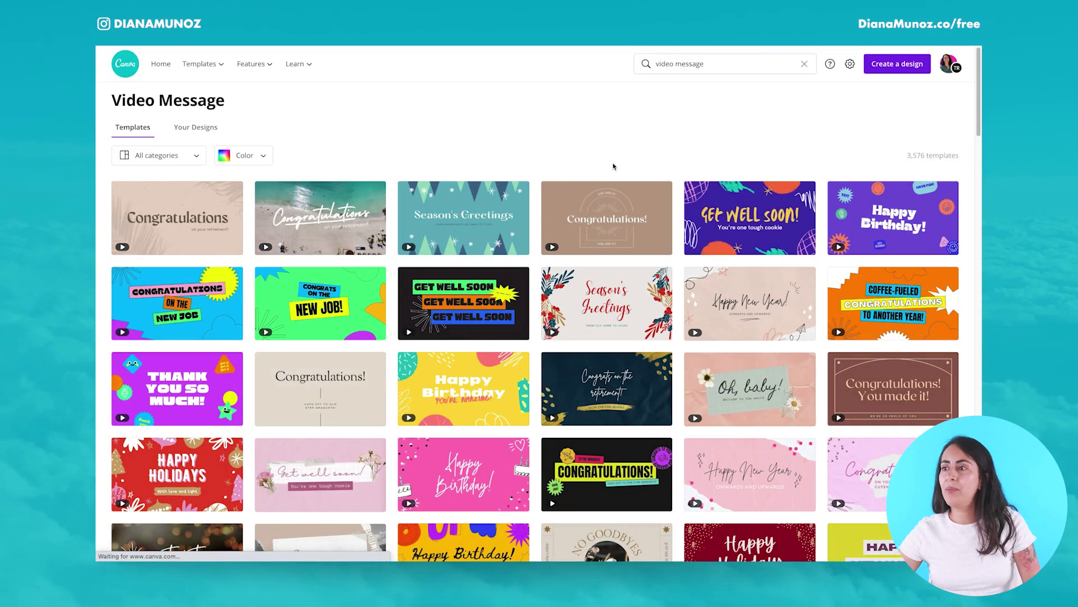
# - Browse the video message templates and examine the animated previews of the different occasions and styles
pyautogui.moveTo(978, 103)
pyautogui.mouseDown()
pyautogui.moveTo(977, 175)
pyautogui.moveTo(978, 105)
pyautogui.mouseUp()
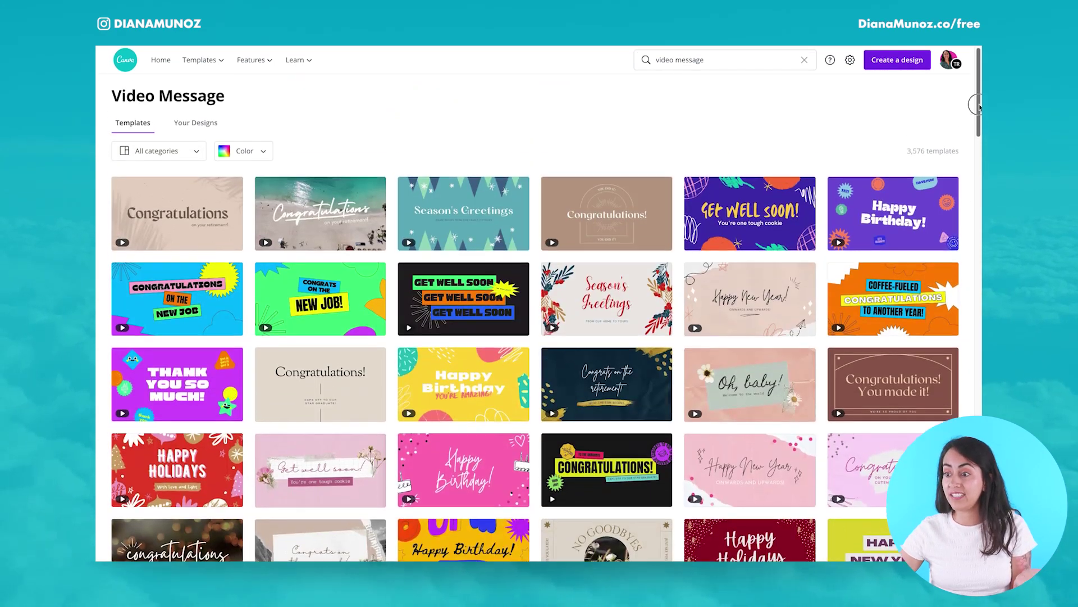
pyautogui.moveTo(190, 317)
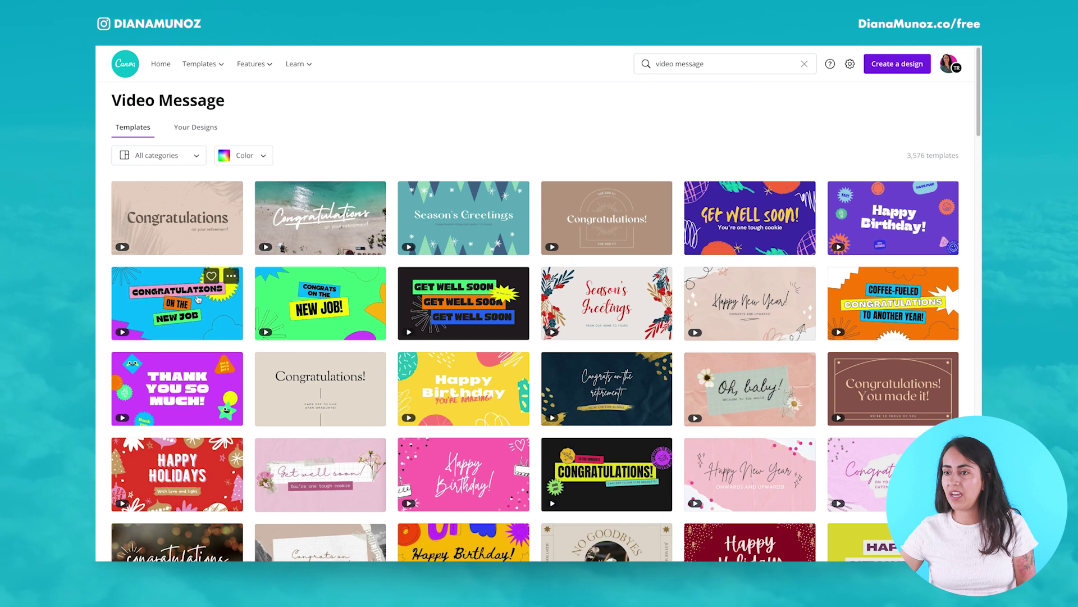
pyautogui.moveTo(198, 400)
pyautogui.moveTo(196, 495)
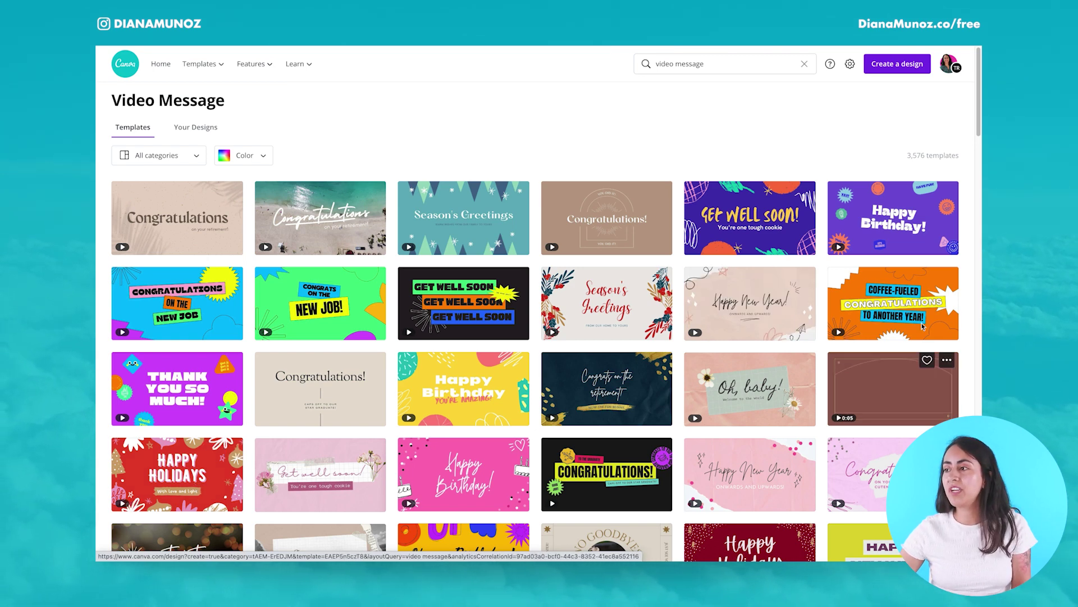
pyautogui.moveTo(786, 381)
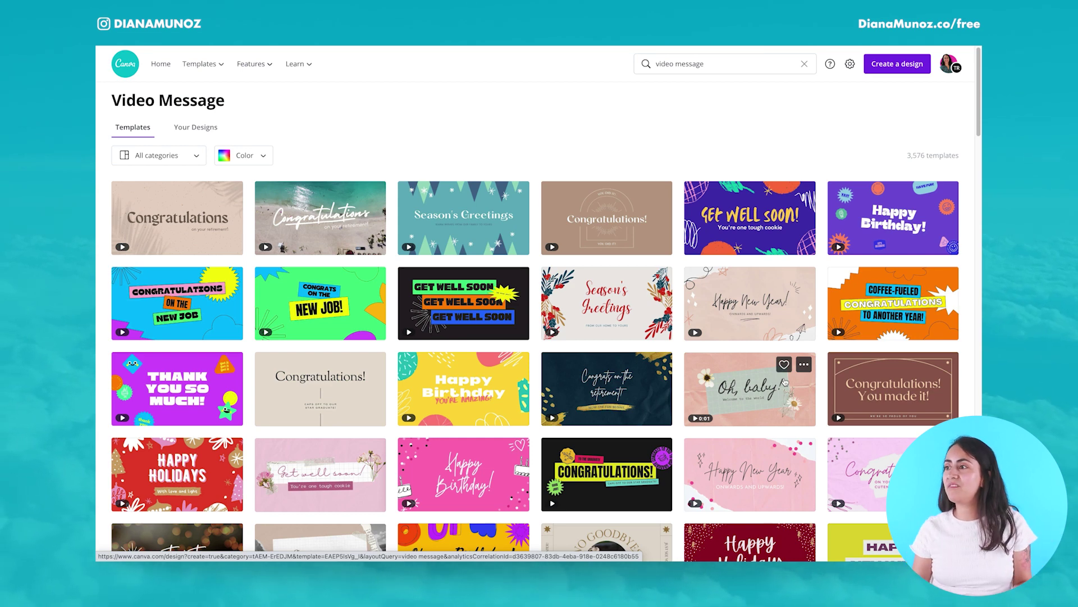
pyautogui.moveTo(874, 191)
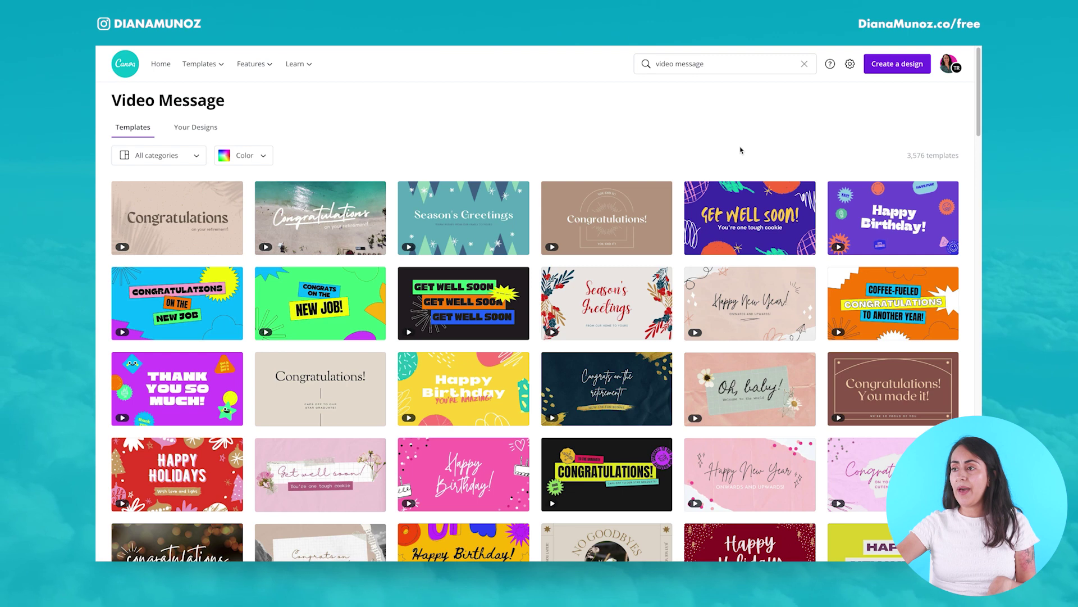
pyautogui.moveTo(427, 314)
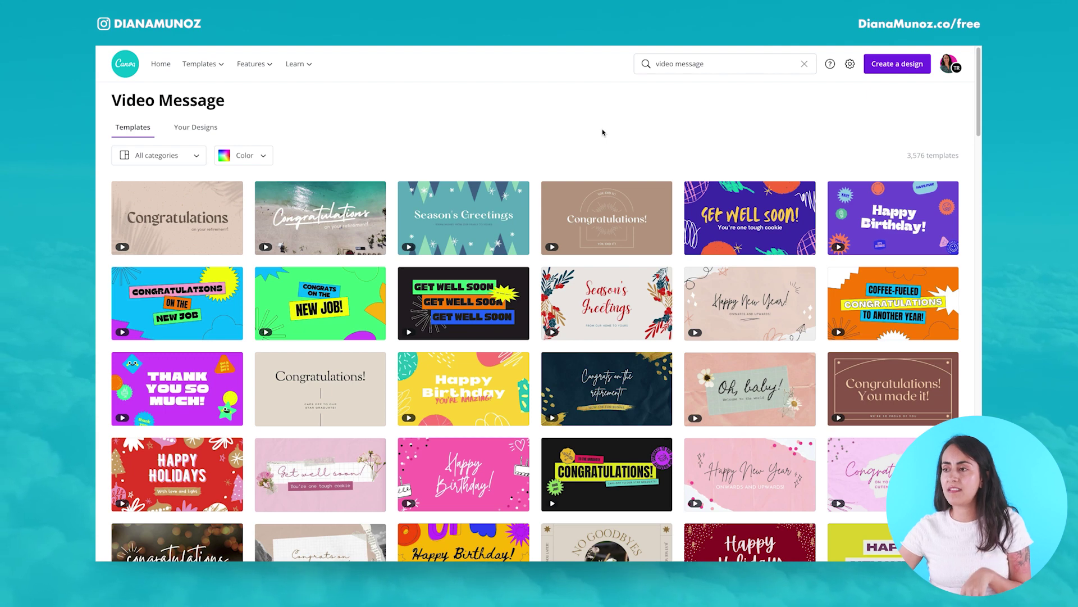
pyautogui.moveTo(616, 220)
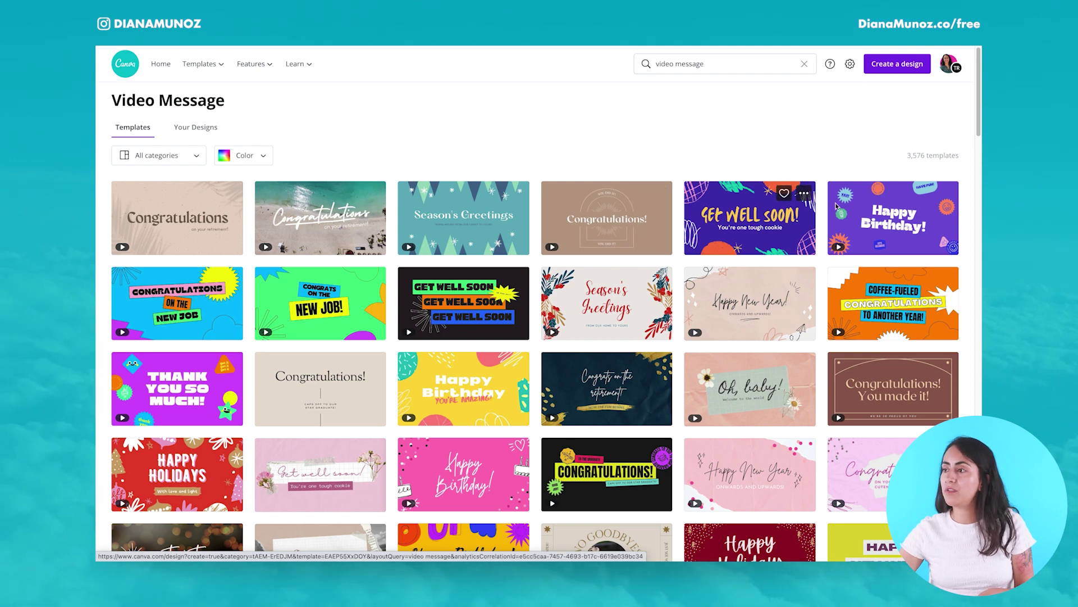
# - Preview the Colorful Sticker Bomb Share The Love Birthday Video Message template, view its blue and green pages, and close the preview
pyautogui.moveTo(863, 216)
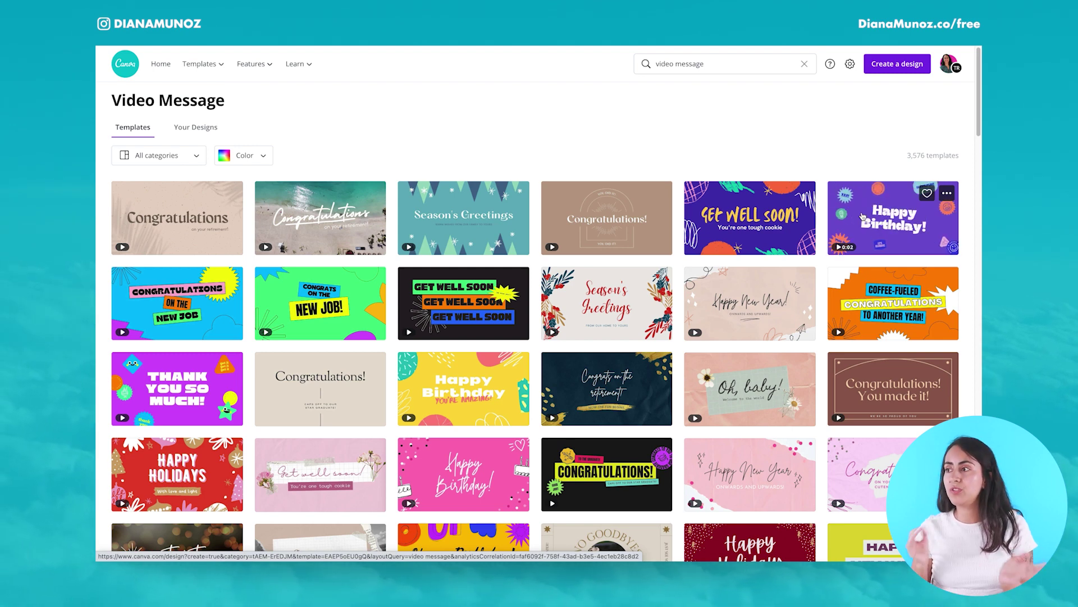
pyautogui.click(945, 195)
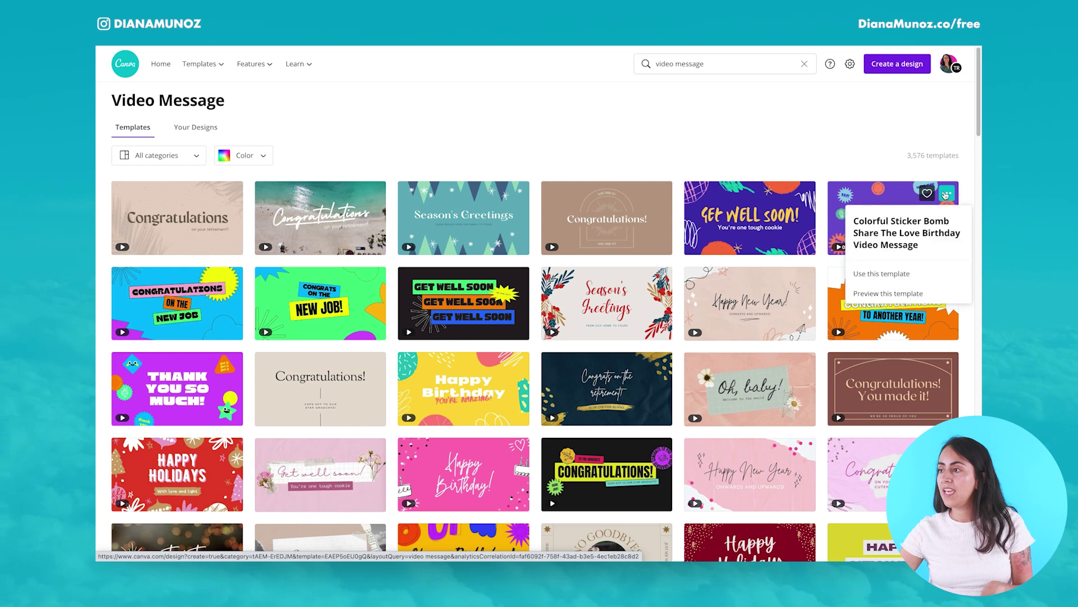
pyautogui.click(916, 293)
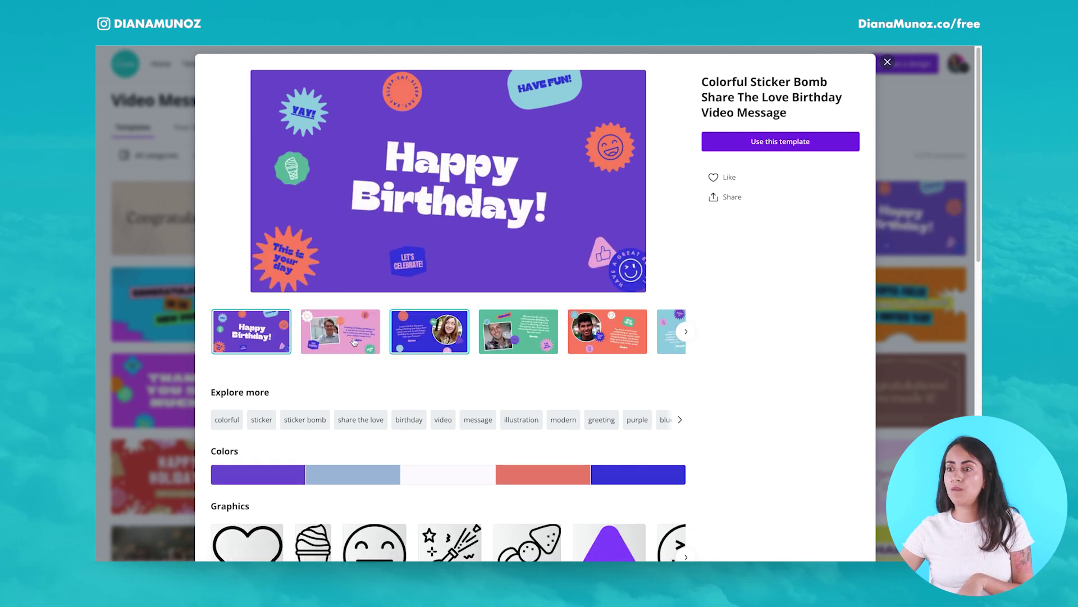
pyautogui.click(424, 344)
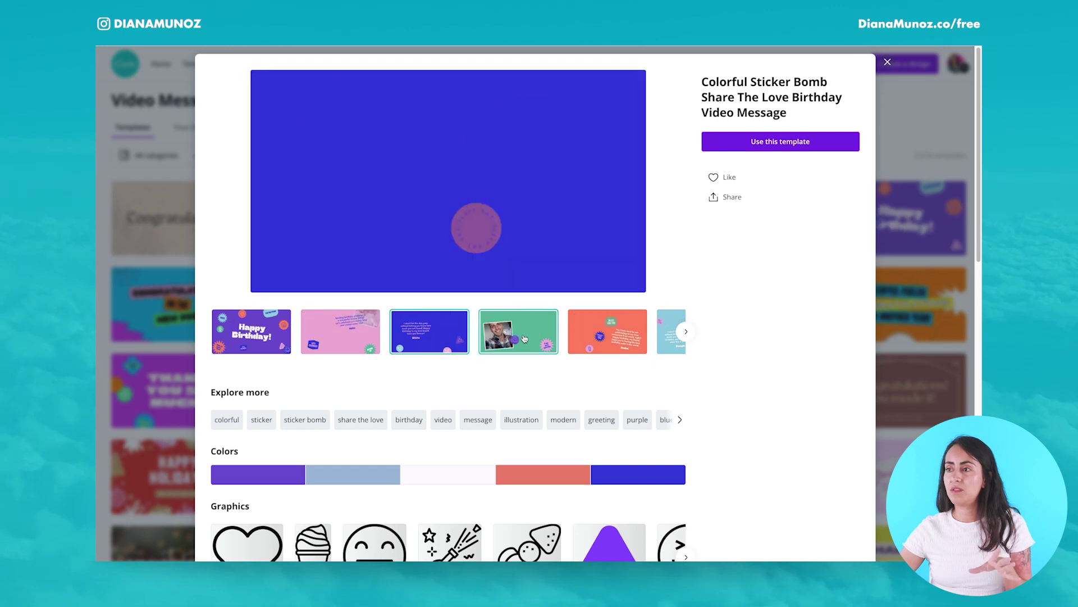
pyautogui.click(524, 338)
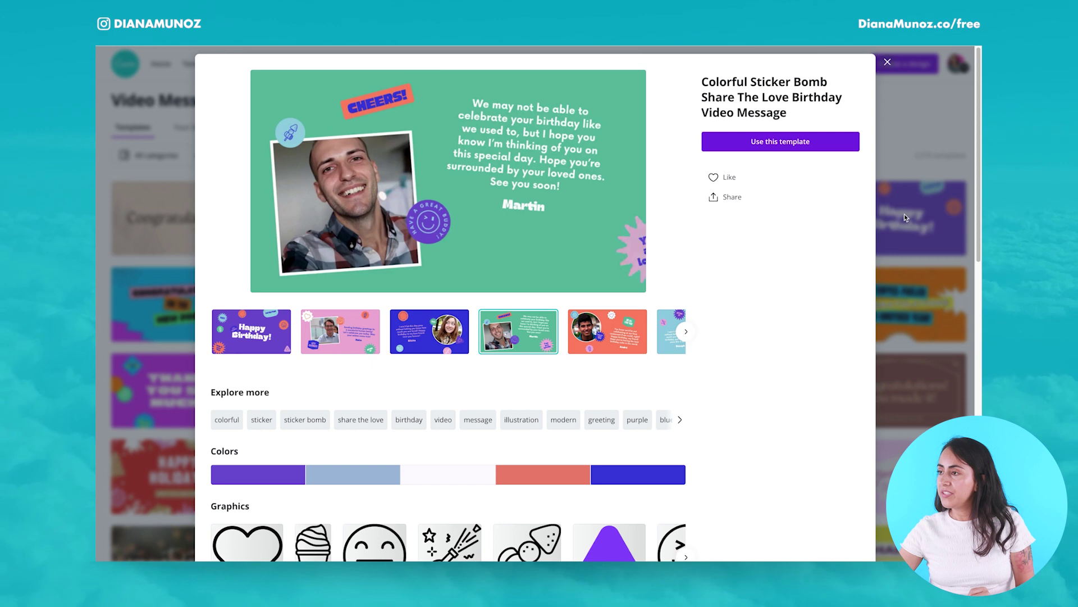
pyautogui.click(887, 62)
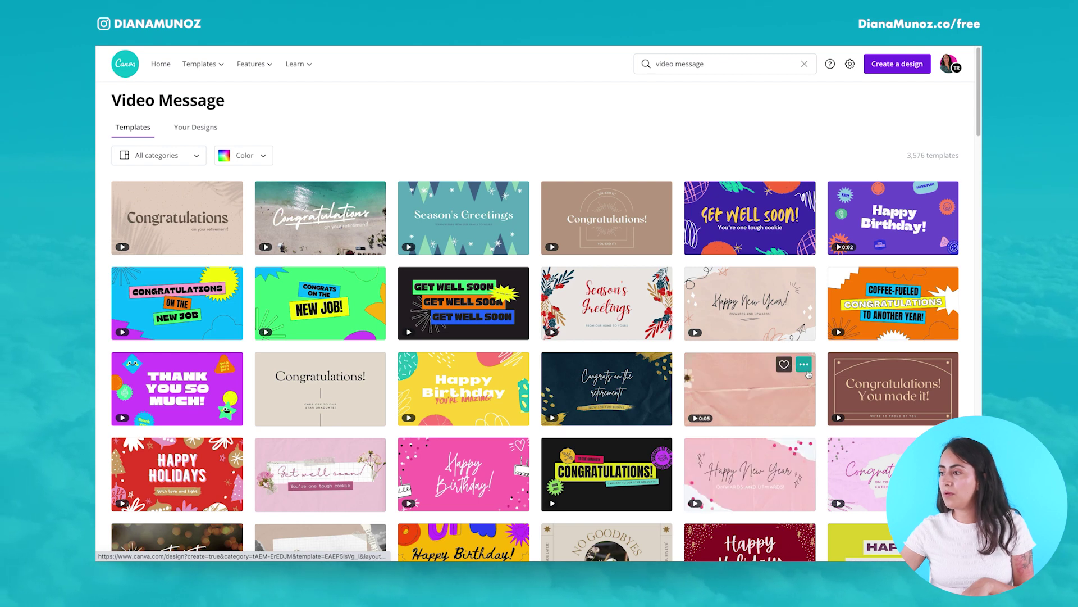
# - Preview the Pink and Green Scrapbook Baby Share The Love template, view its second and third pages, and close the preview
pyautogui.click(804, 364)
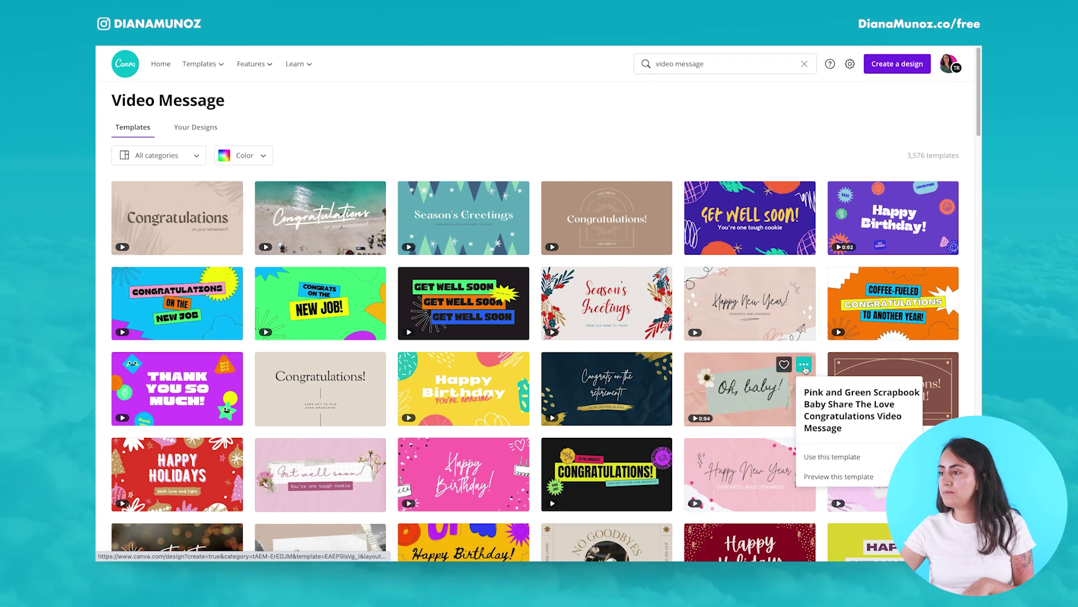
pyautogui.click(837, 475)
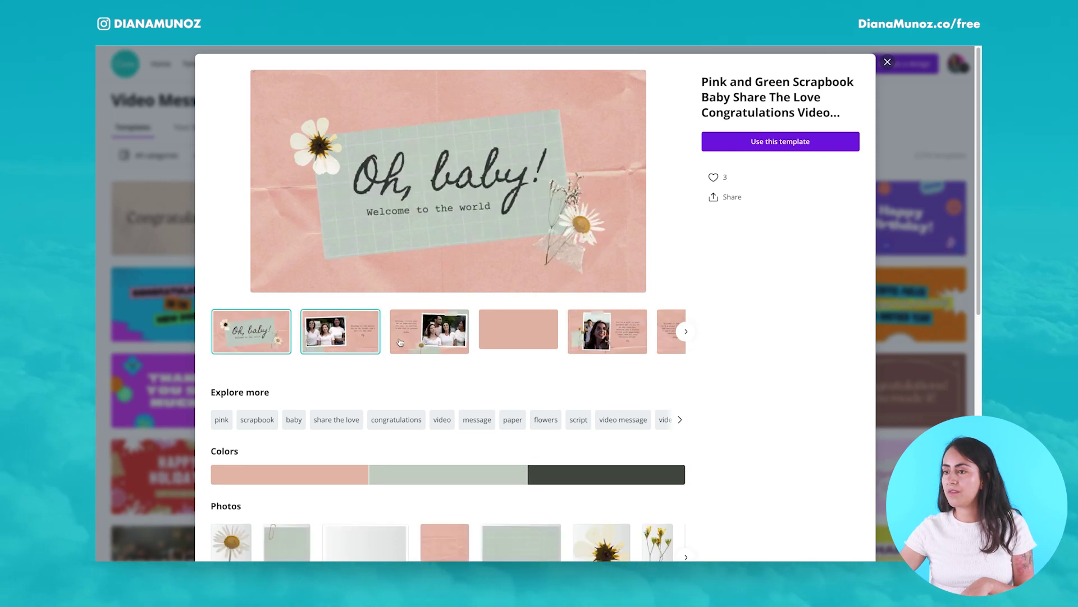
pyautogui.click(364, 345)
pyautogui.click(449, 341)
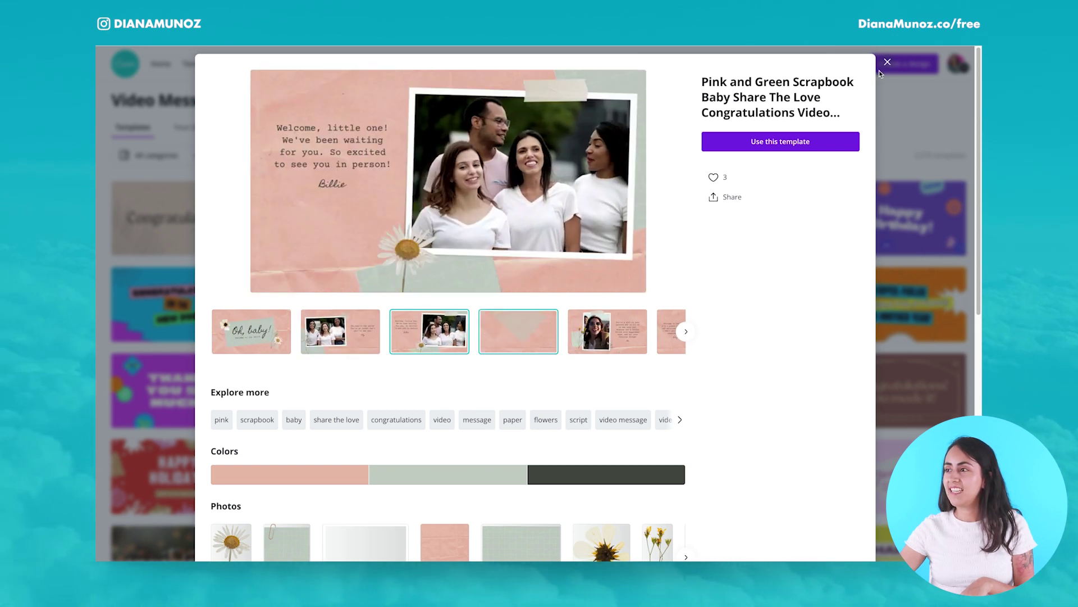
pyautogui.click(902, 91)
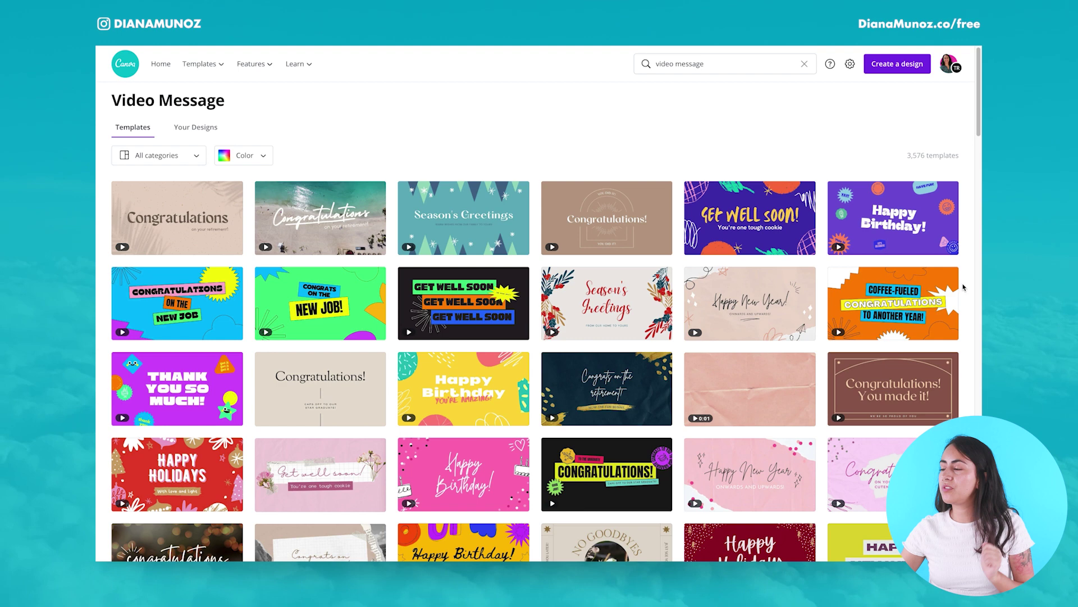
# - Create a design from the purple Happy Birthday sticker template and collapse the template list to enlarge the canvas
pyautogui.moveTo(895, 227)
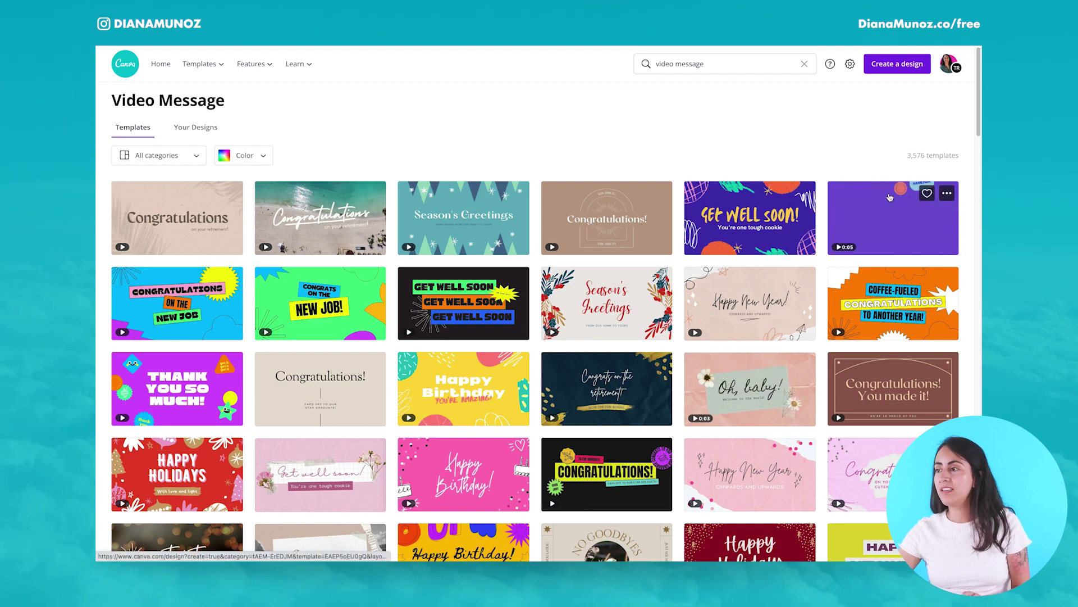
pyautogui.click(890, 211)
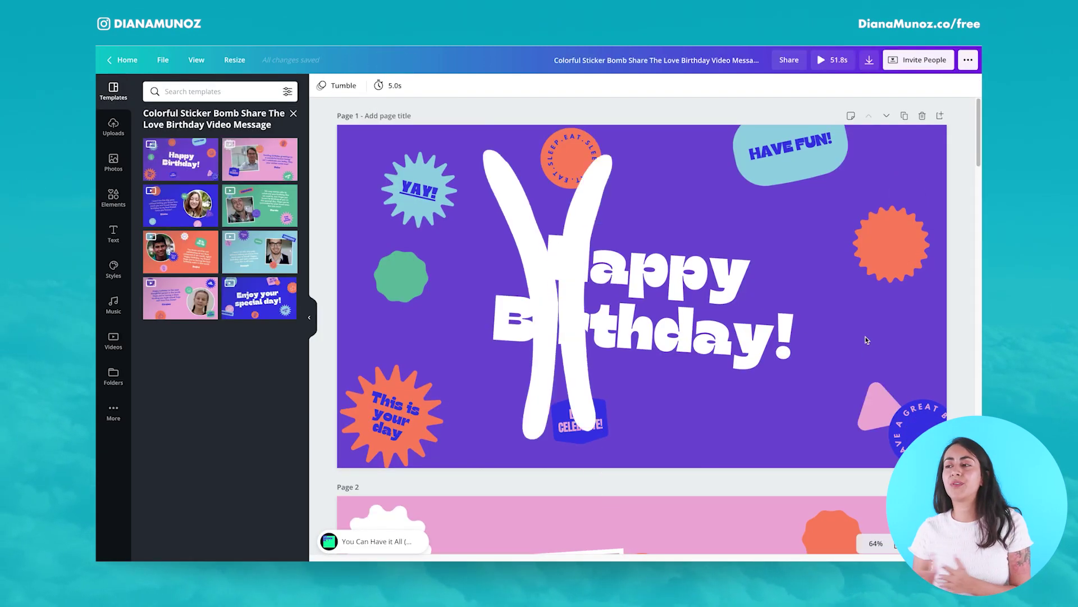
pyautogui.click(309, 317)
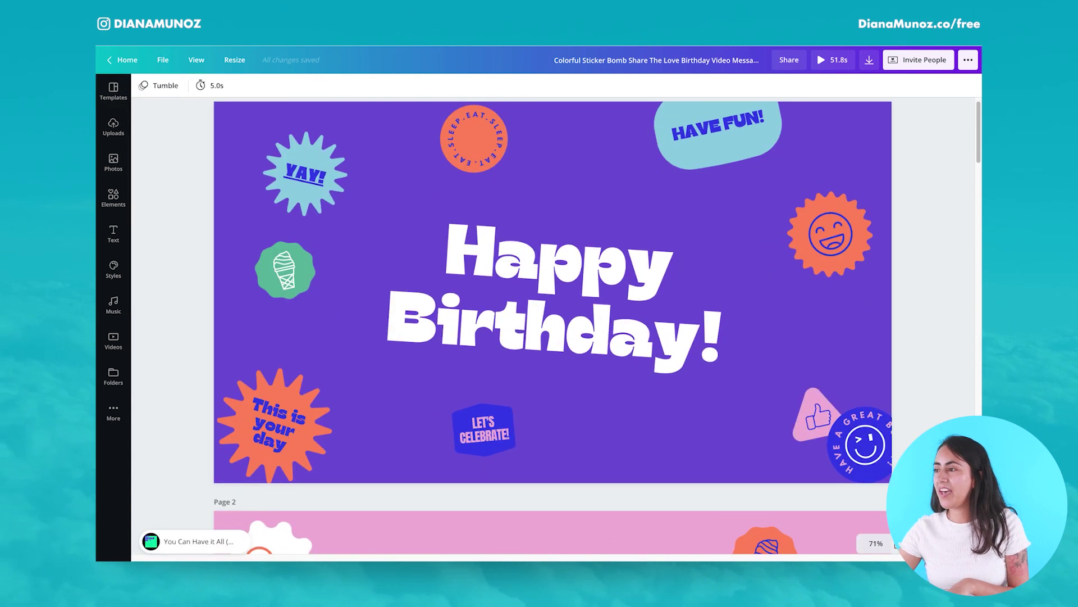
# - Examine the video placeholder and message text on the birthday design's page 2, and return to page 1
pyautogui.moveTo(978, 161)
pyautogui.mouseDown()
pyautogui.moveTo(977, 355)
pyautogui.moveTo(974, 117)
pyautogui.moveTo(976, 164)
pyautogui.mouseUp()
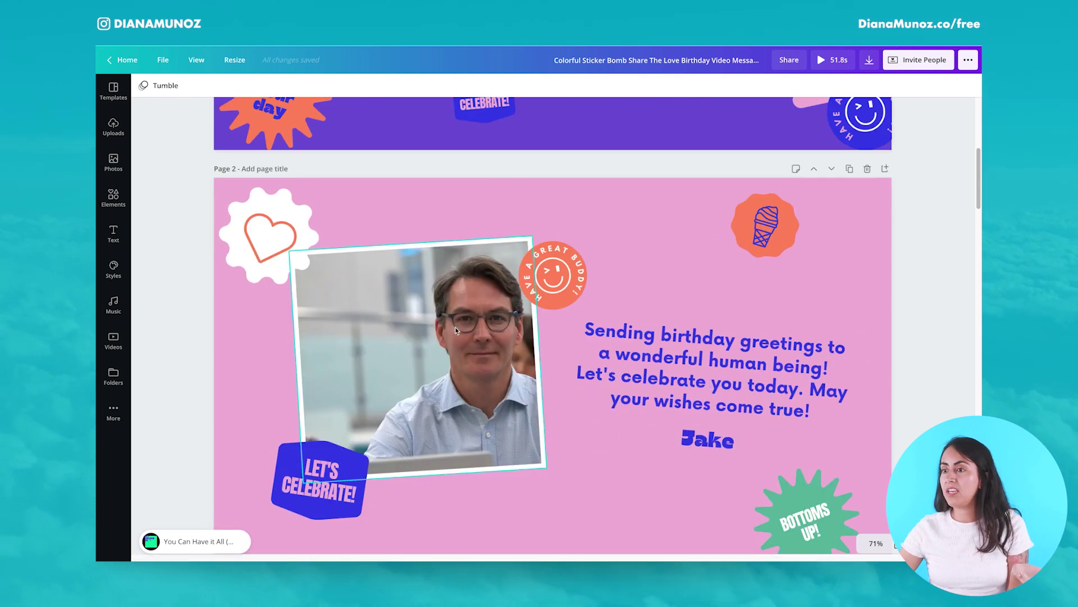
pyautogui.scroll(-2, 501, 348)
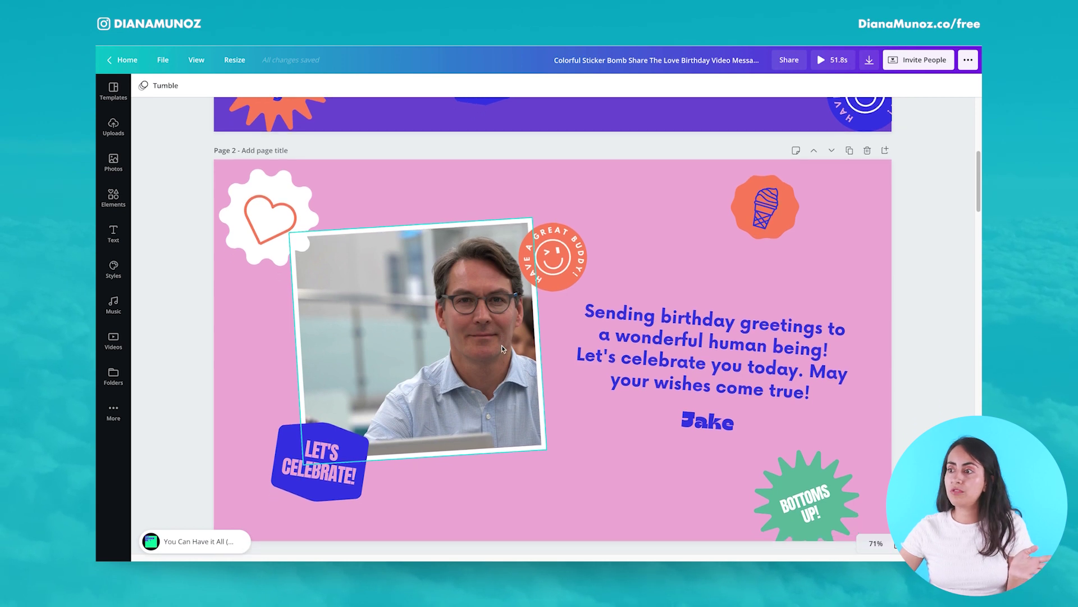
pyautogui.click(419, 249)
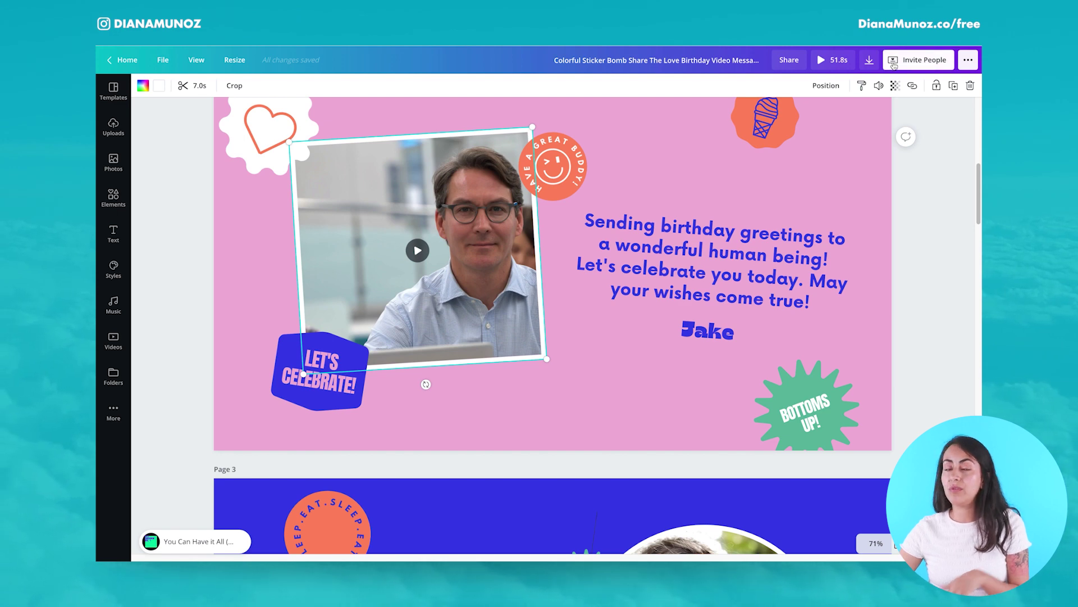
pyautogui.scroll(8, 966, 258)
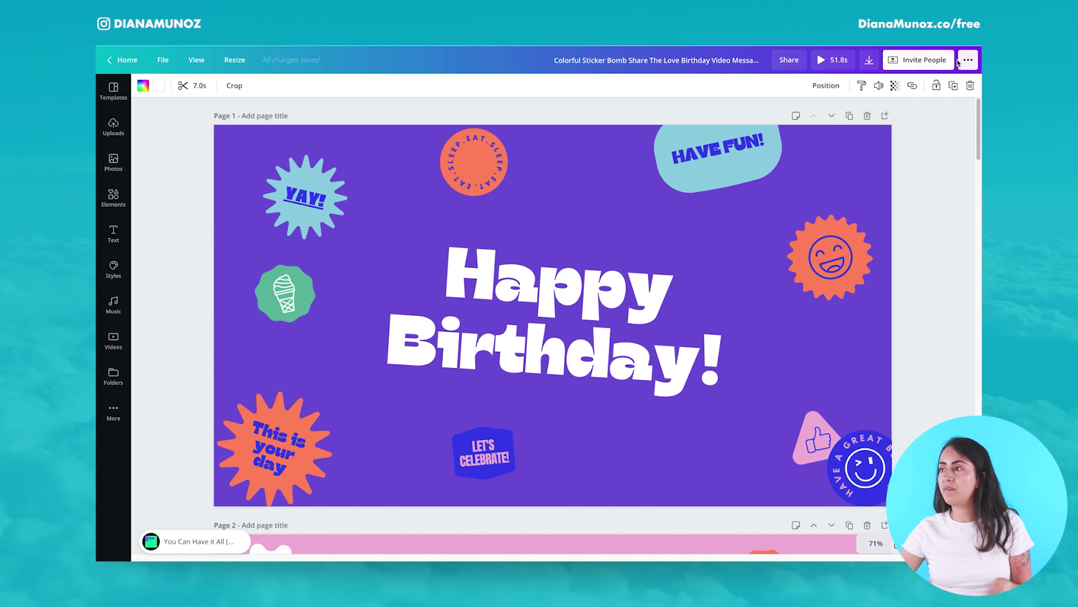
# - Start inviting people to the personalised video card and copy the link for friends and family
pyautogui.click(924, 62)
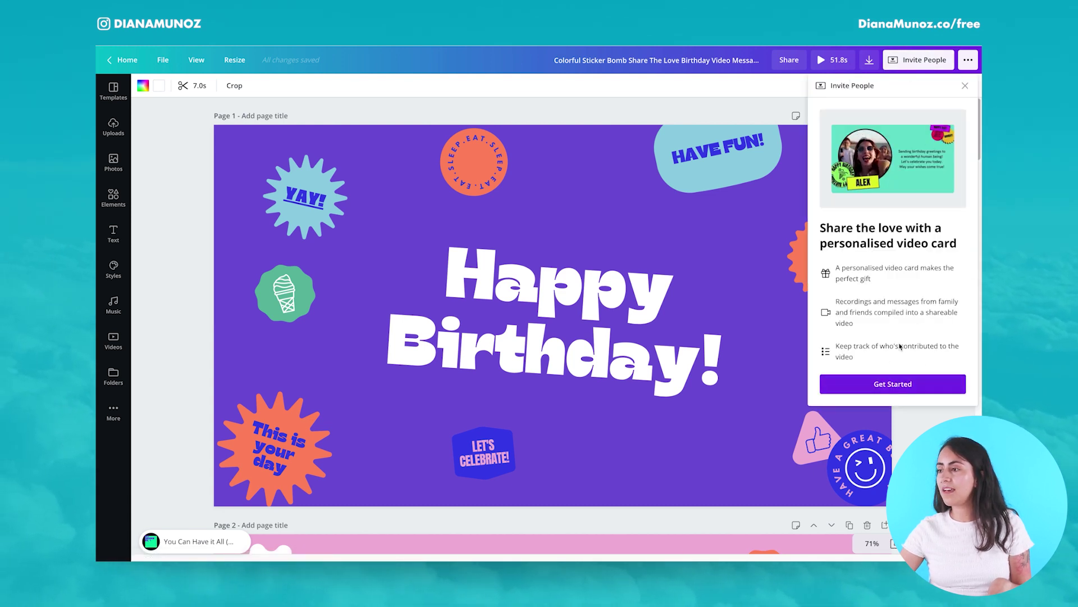
pyautogui.click(917, 388)
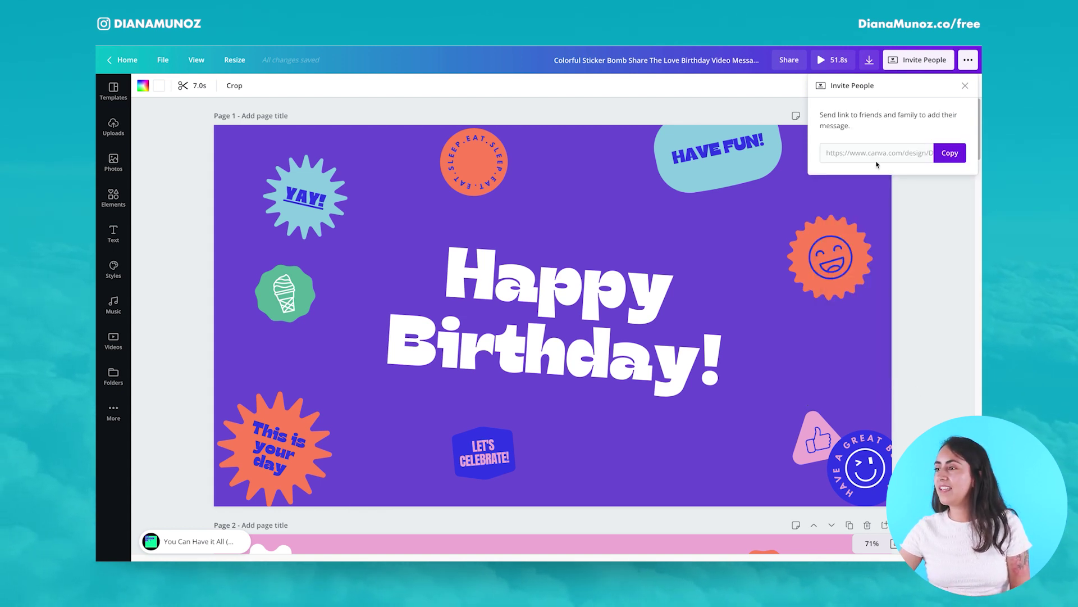
pyautogui.click(945, 160)
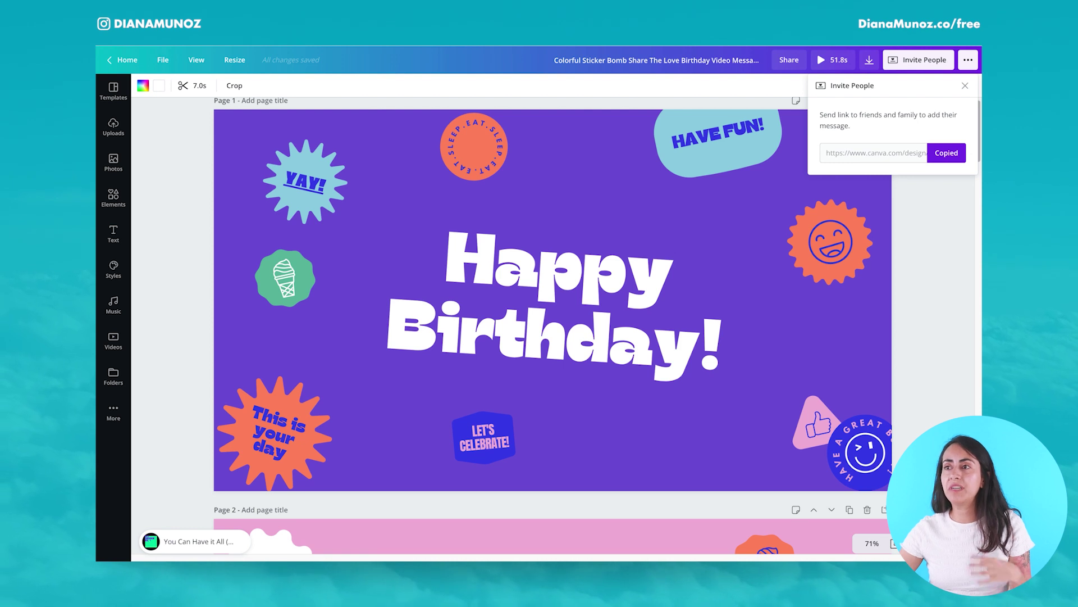
# - Open the copied invitation link in a new browser tab
pyautogui.hotkey('ctrl', 't')
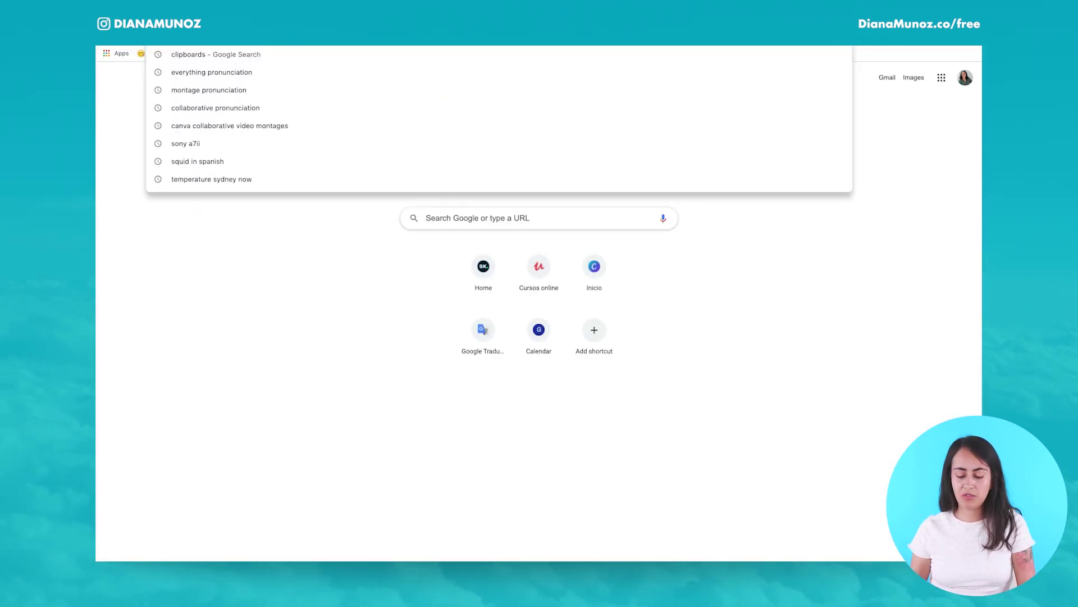
pyautogui.hotkey('ctrl', 'v')
pyautogui.press('Return')
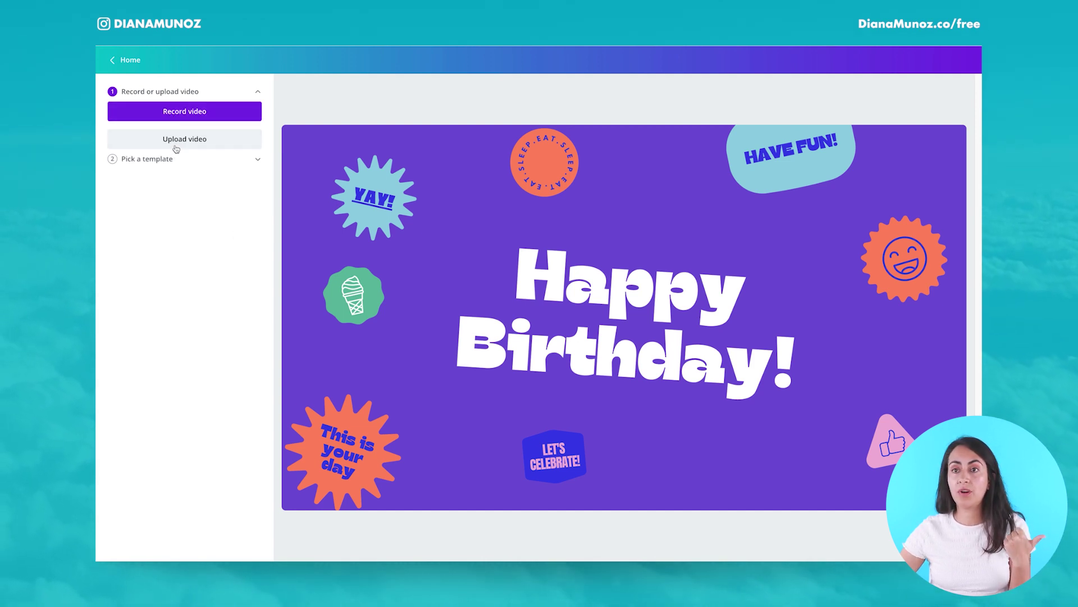
# - View the page templates and message fields offered to contributors, and return to the options for recording or uploading a video
pyautogui.click(145, 160)
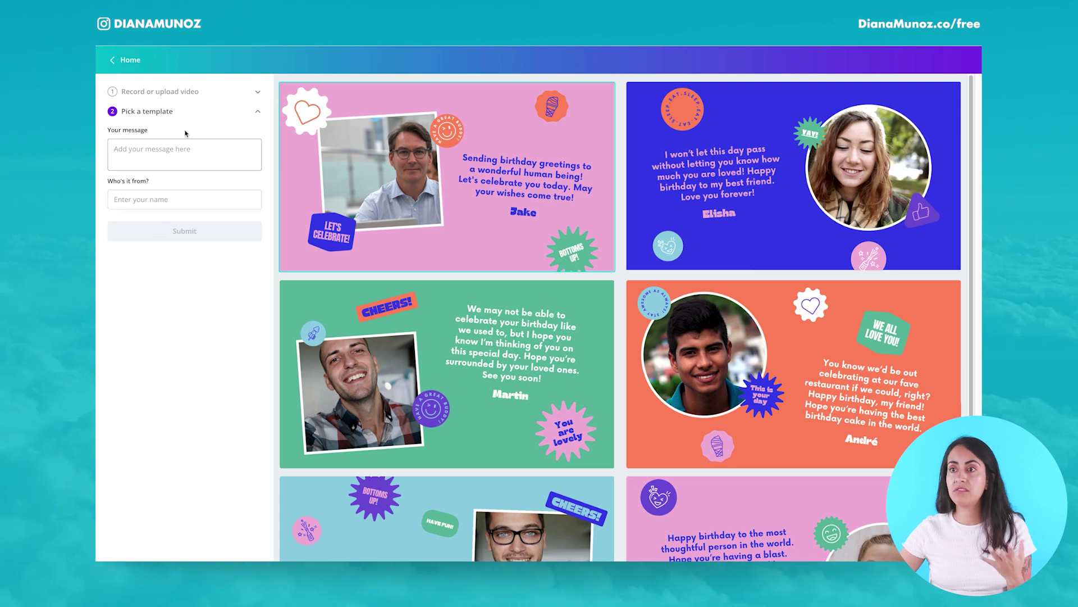
pyautogui.click(210, 92)
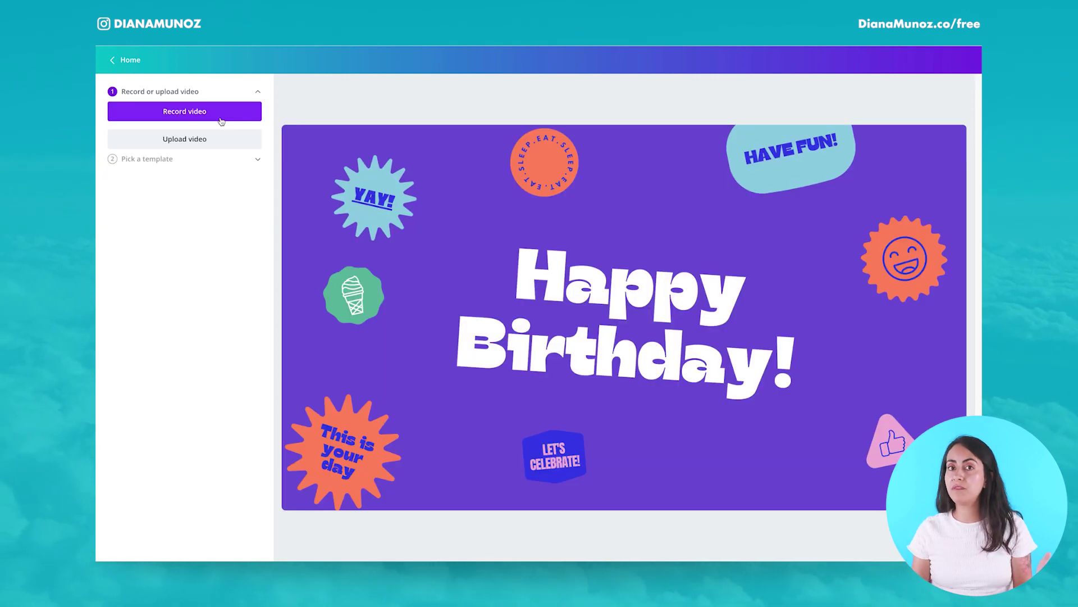
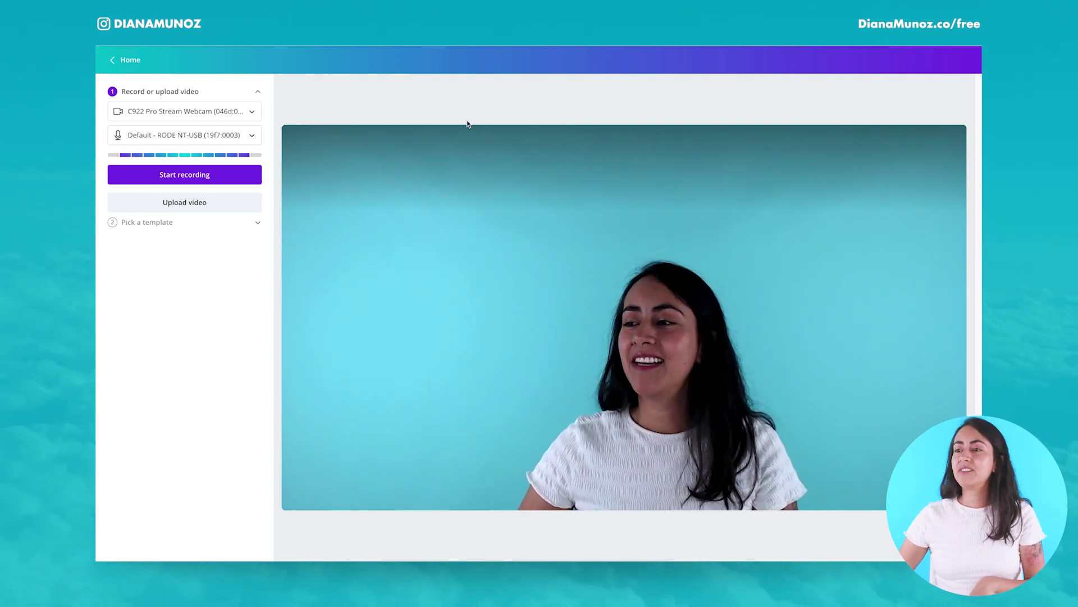
# - Record a video message with the webcam and use the recording as the contribution
pyautogui.click(209, 184)
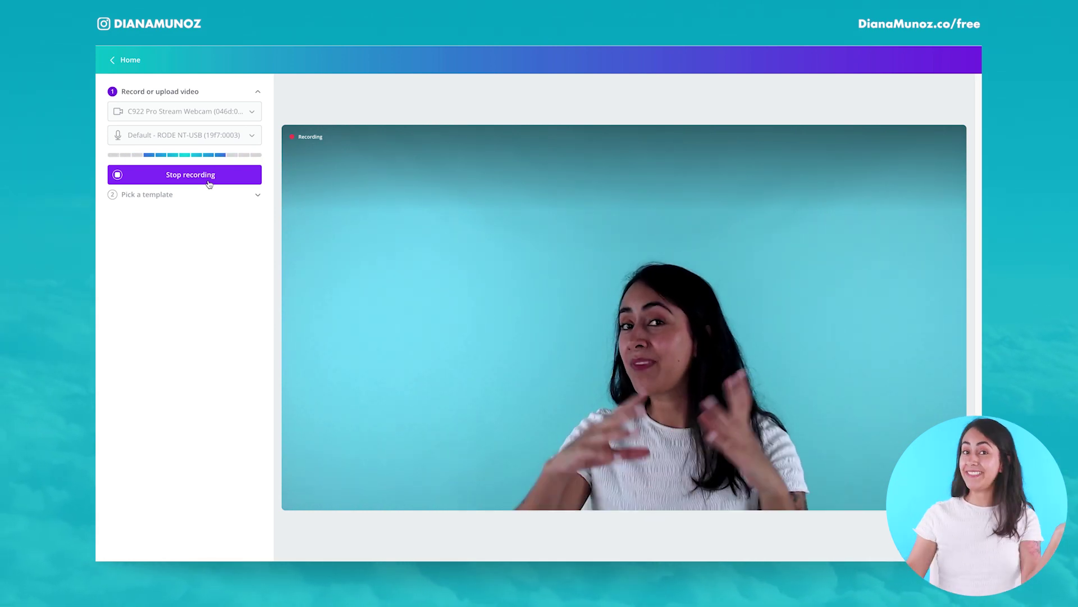
pyautogui.click(207, 181)
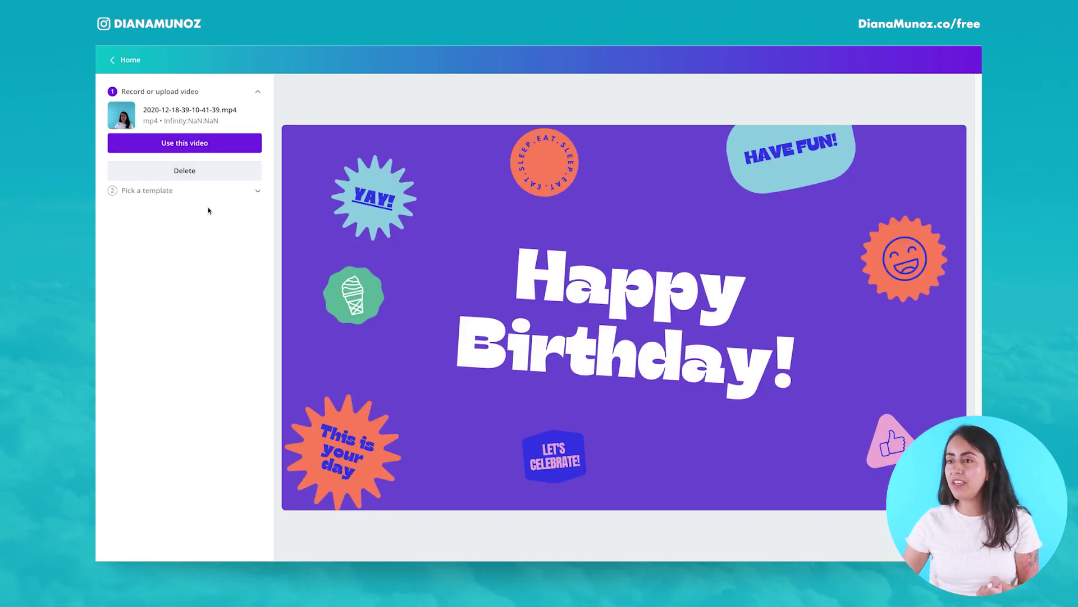
pyautogui.click(187, 145)
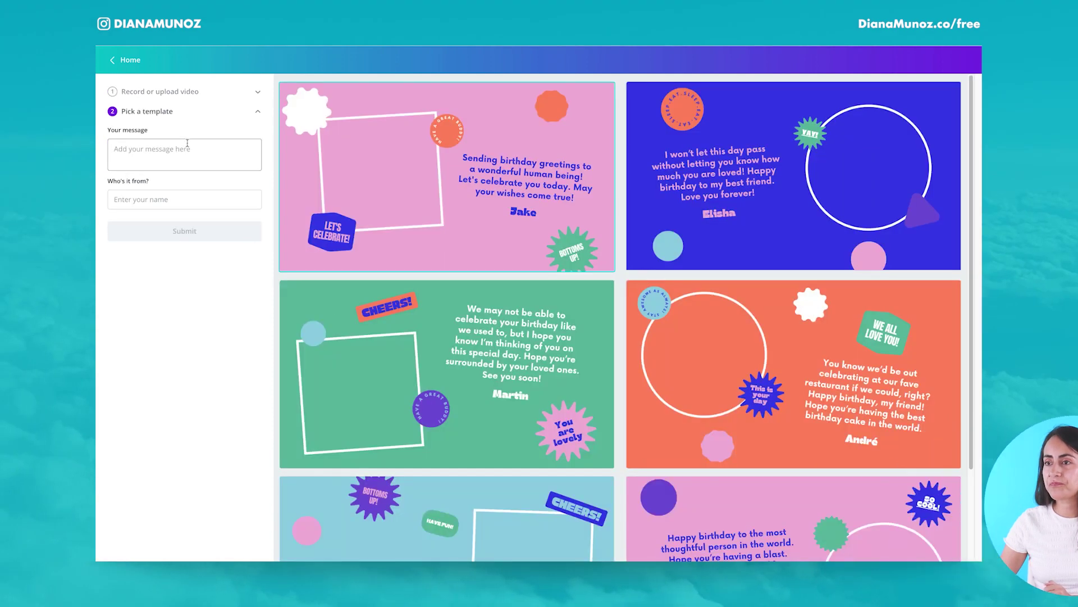
# - Look through the page templates filled with the recording, and enter the message "Type your own message here :)"
pyautogui.scroll(-2, 675, 386)
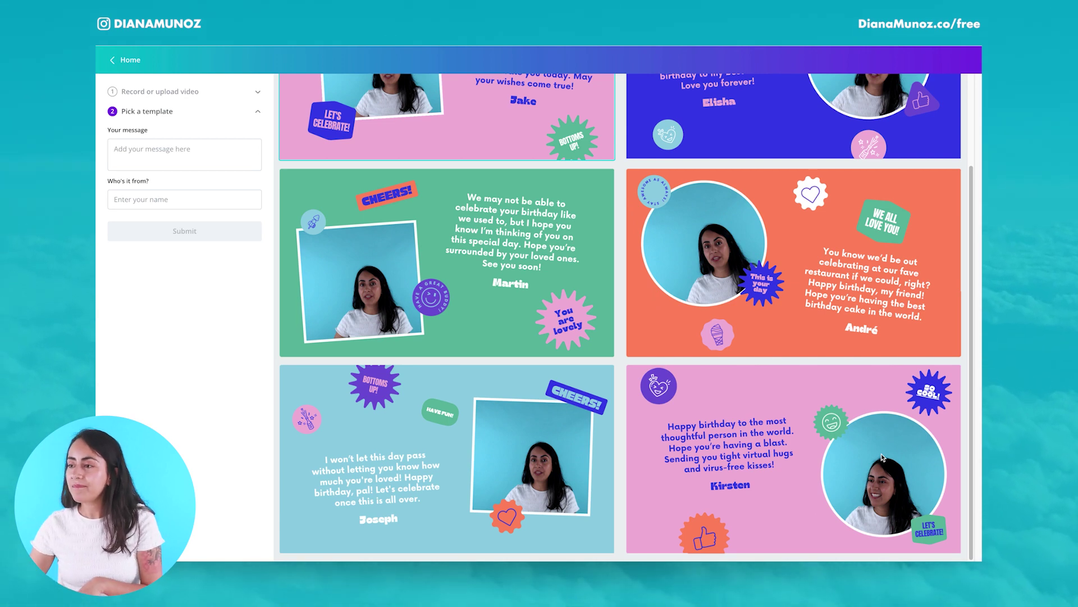
pyautogui.scroll(2, 752, 292)
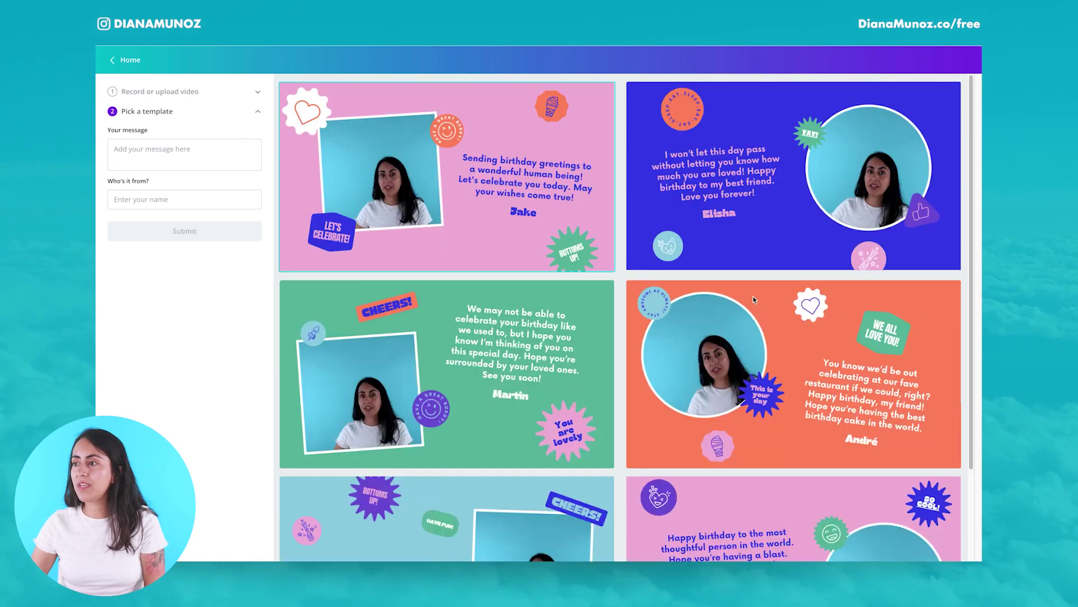
pyautogui.scroll(-2, 831, 434)
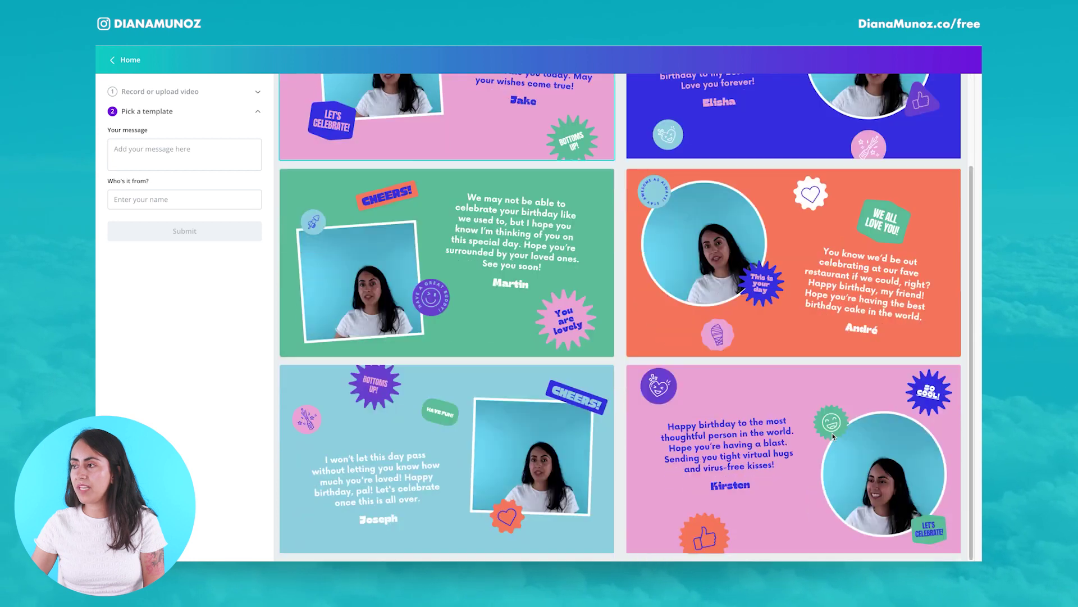
pyautogui.scroll(2, 833, 436)
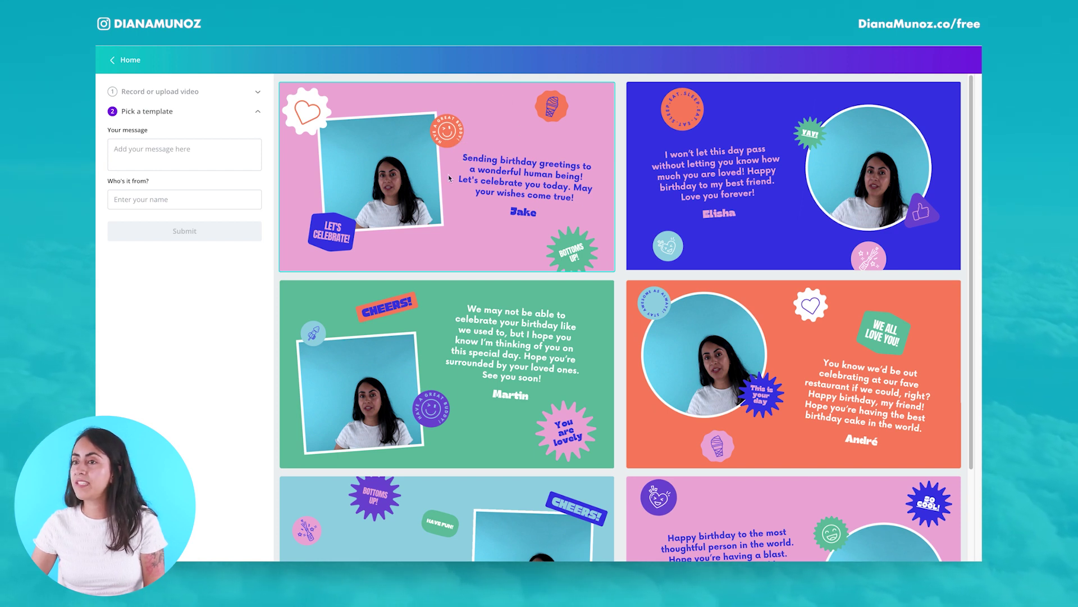
pyautogui.click(140, 151)
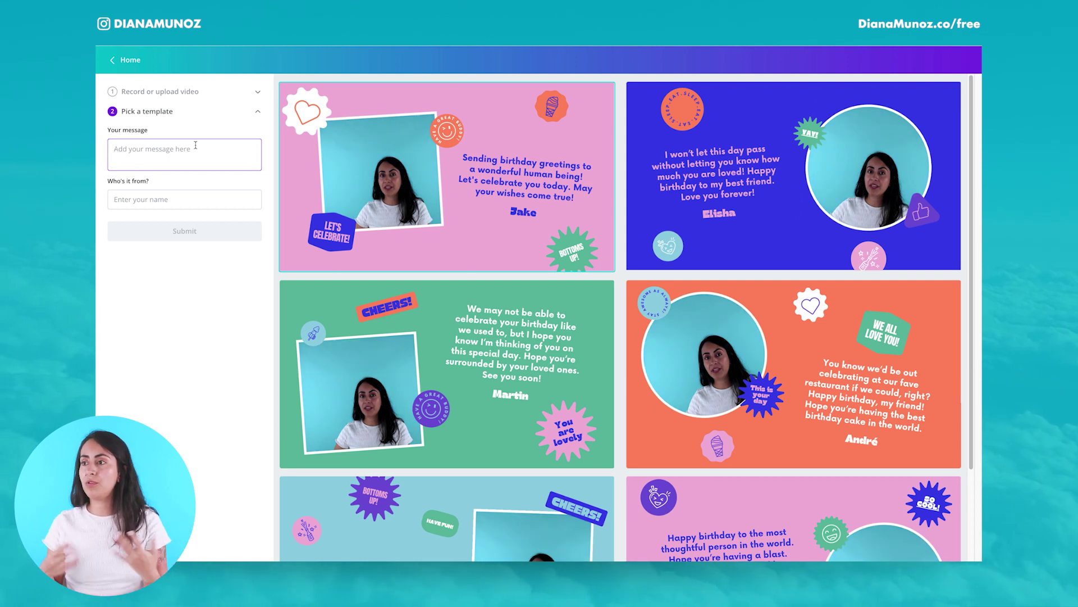
pyautogui.write('Type ')
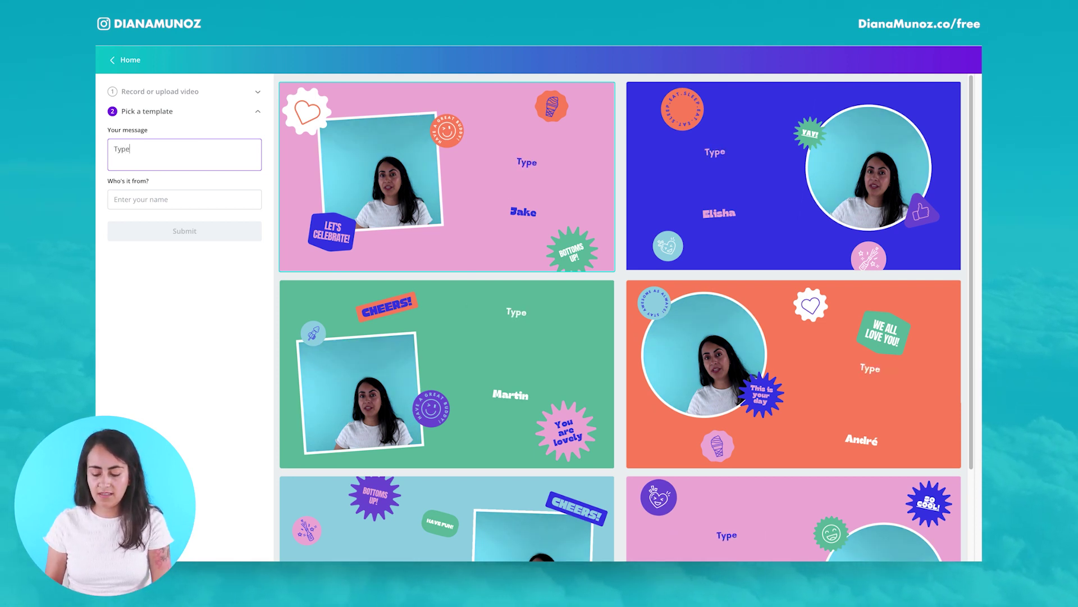
pyautogui.write('your ')
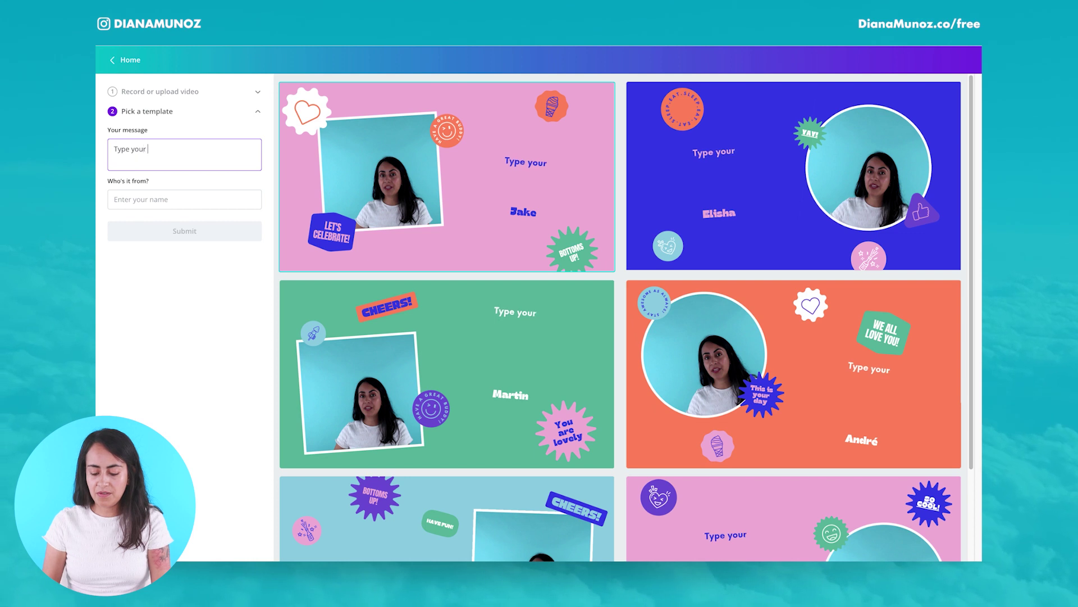
pyautogui.write('own messag')
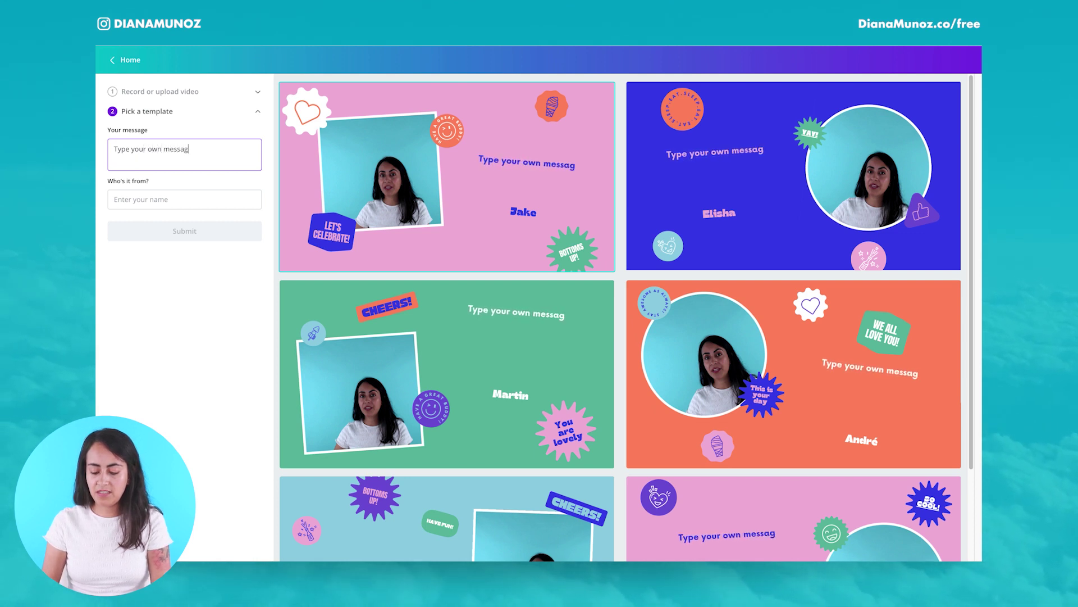
pyautogui.write('e here :)')
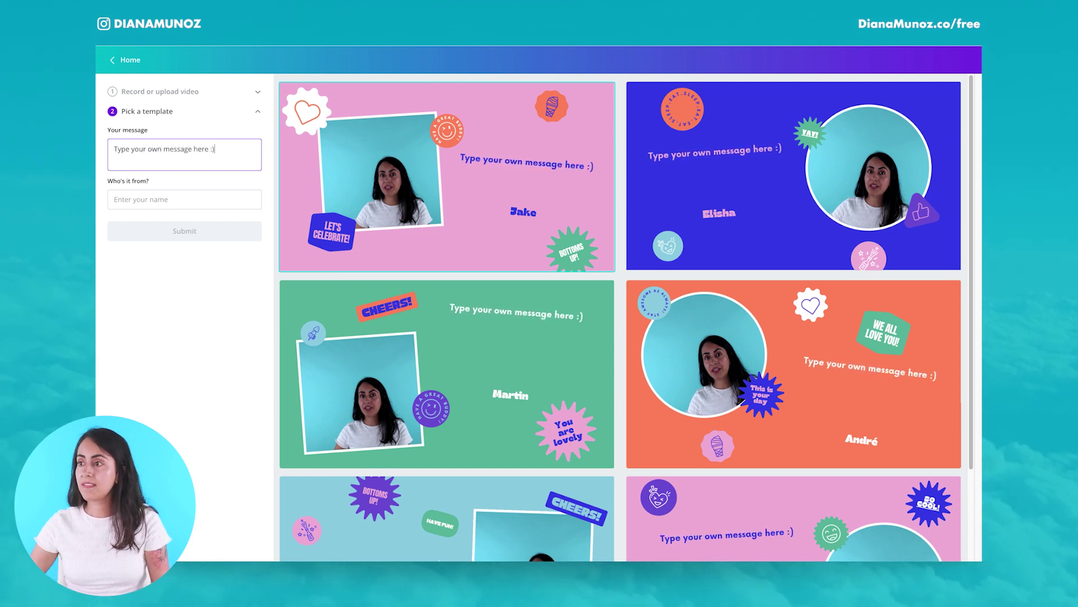
# - Fill in the sender's name and submit the video message to the design owner
pyautogui.click(154, 194)
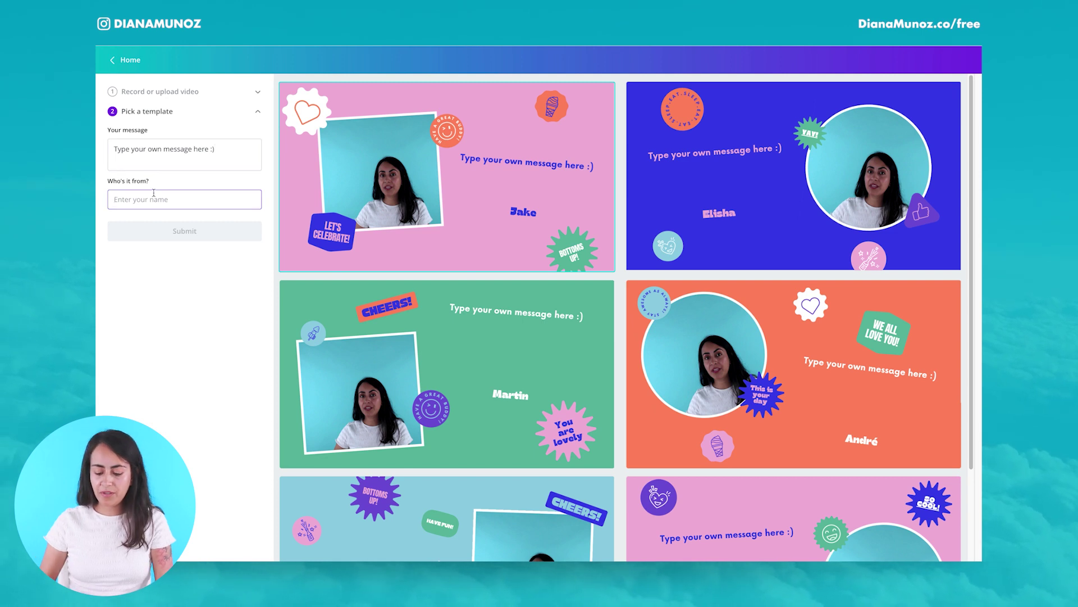
pyautogui.write('Diana')
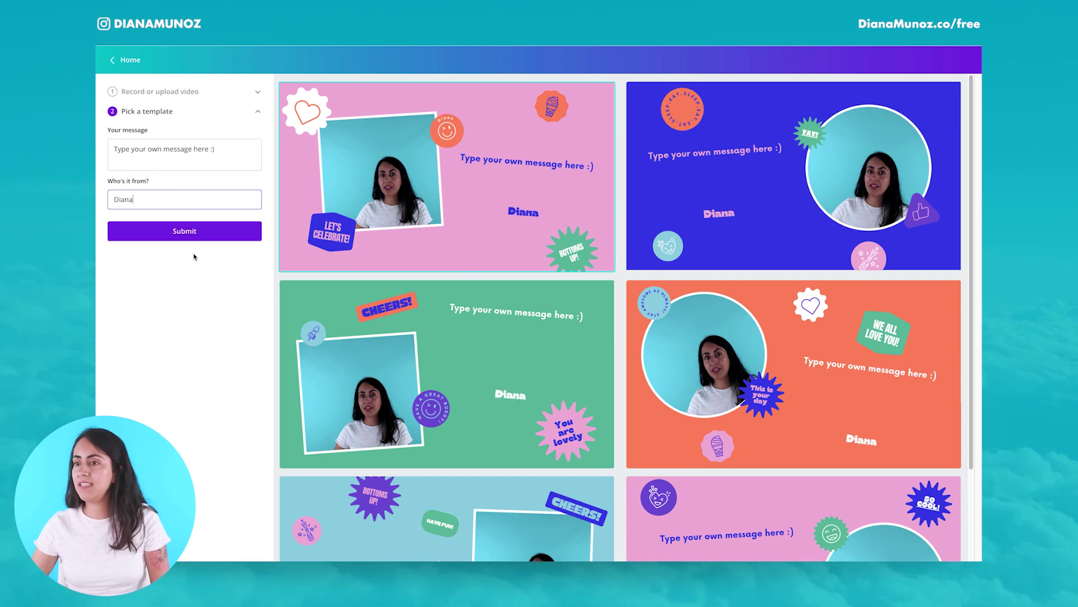
pyautogui.click(191, 232)
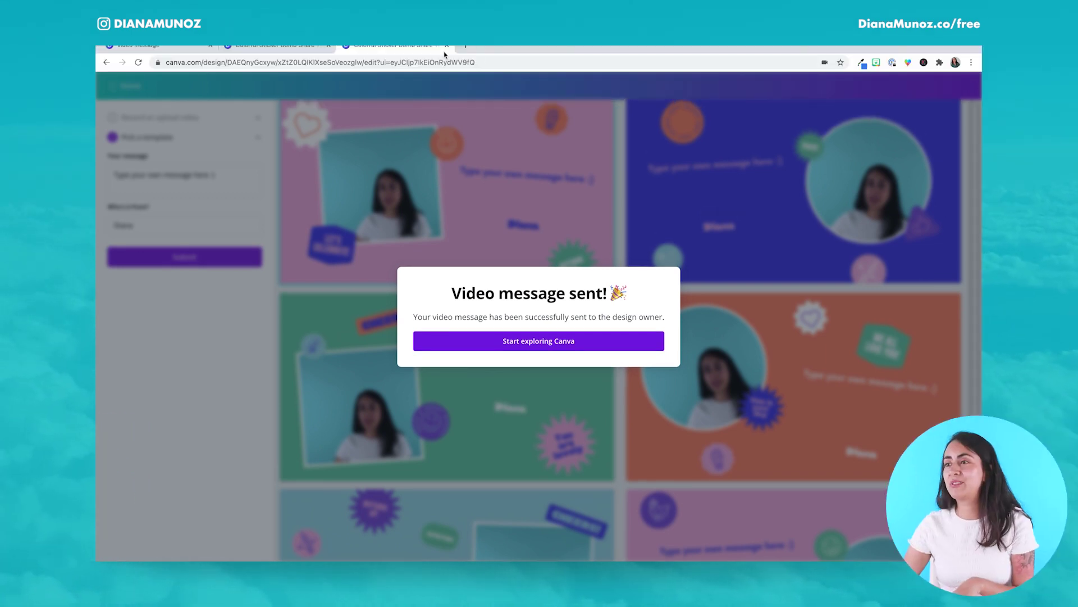
# - Close the contributor tab, return to the reloaded birthday design, and display the contributed message on page 9 in a wider view
pyautogui.click(447, 48)
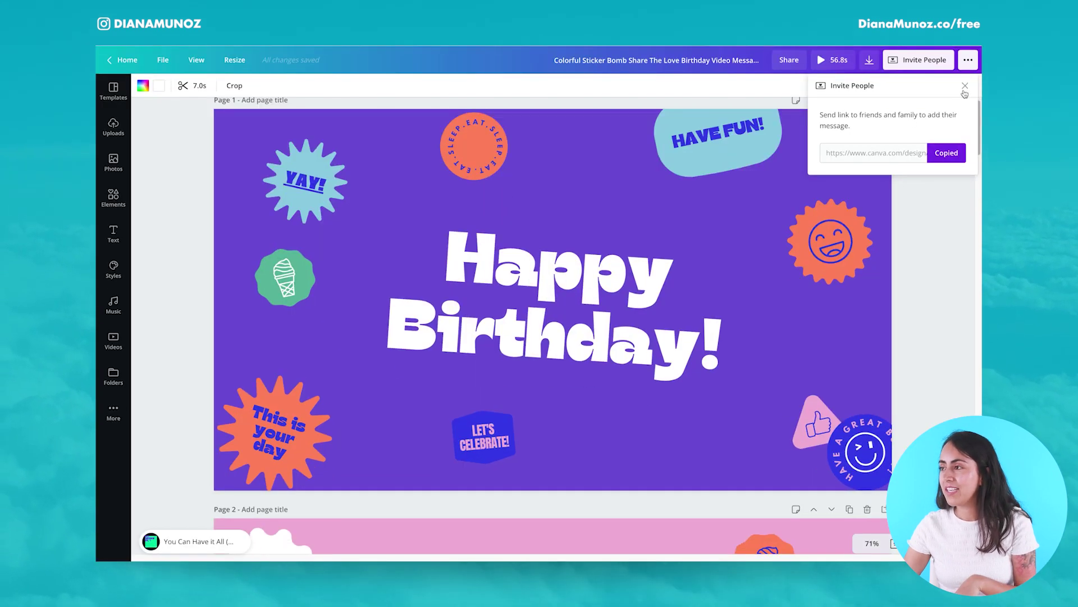
pyautogui.click(572, 279)
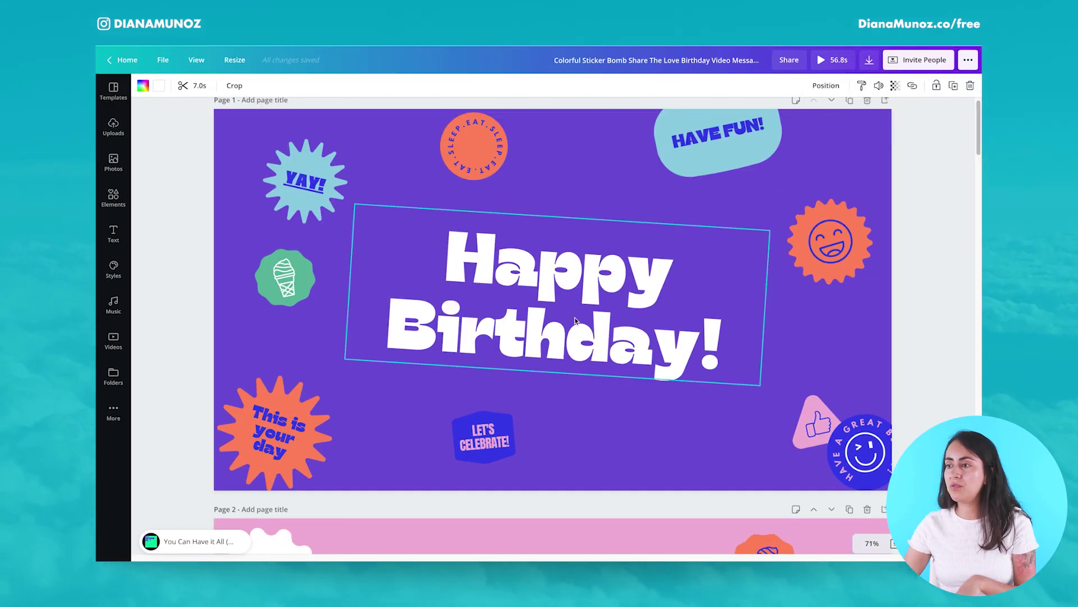
pyautogui.scroll(-5, 565, 392)
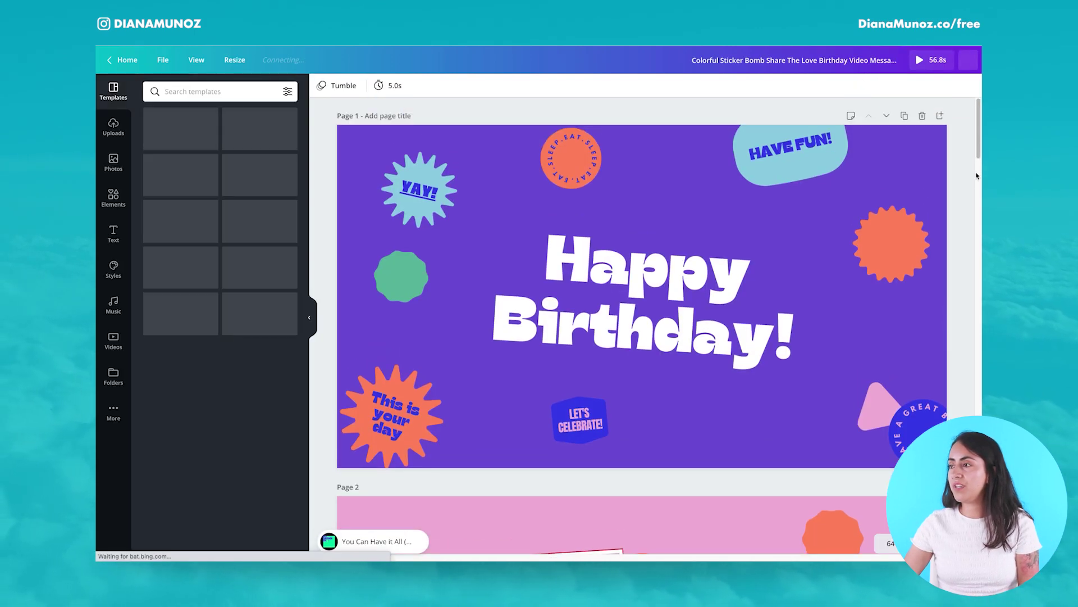
pyautogui.moveTo(979, 138); pyautogui.dragTo(977, 523)
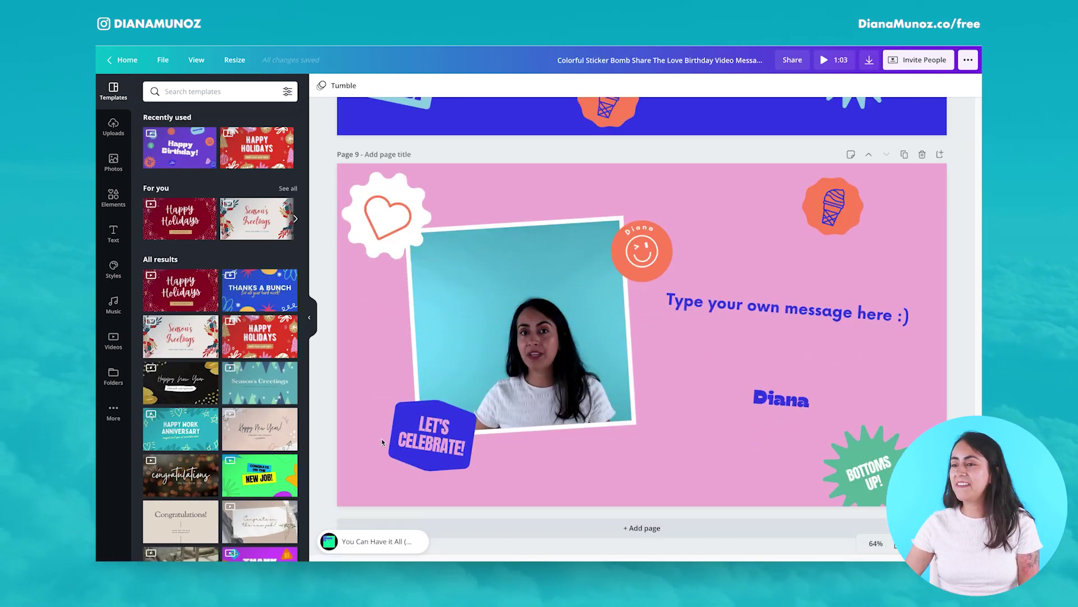
pyautogui.click(309, 321)
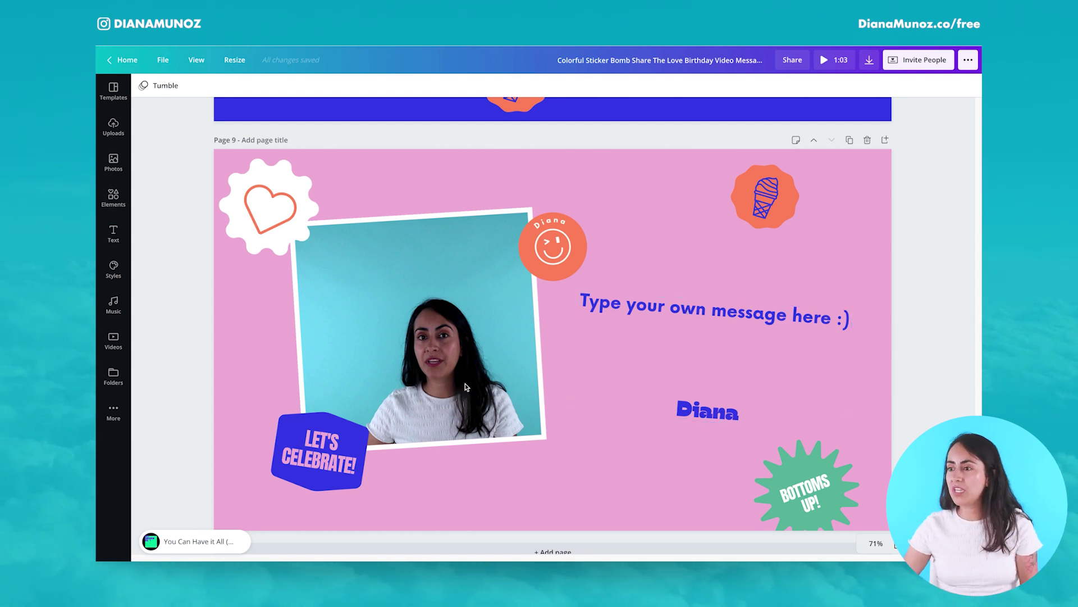
# - Enlarge and reposition the contributed video inside its frame on page 9 so the person fills more of it
pyautogui.click(388, 287)
pyautogui.doubleClick(389, 287)
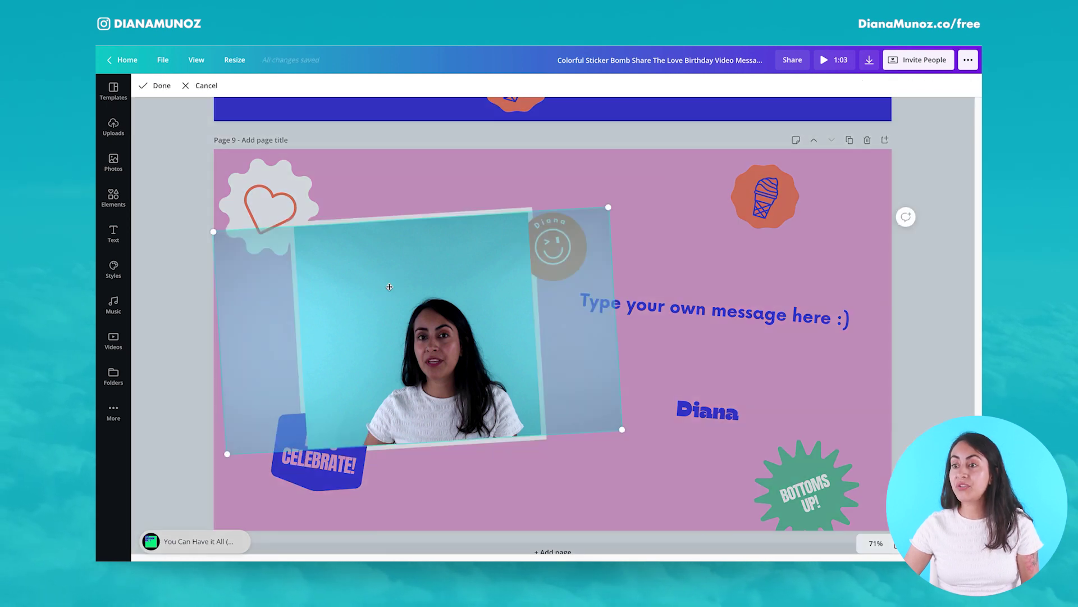
pyautogui.moveTo(212, 230); pyautogui.dragTo(116, 194)
pyautogui.moveTo(393, 304); pyautogui.dragTo(423, 302)
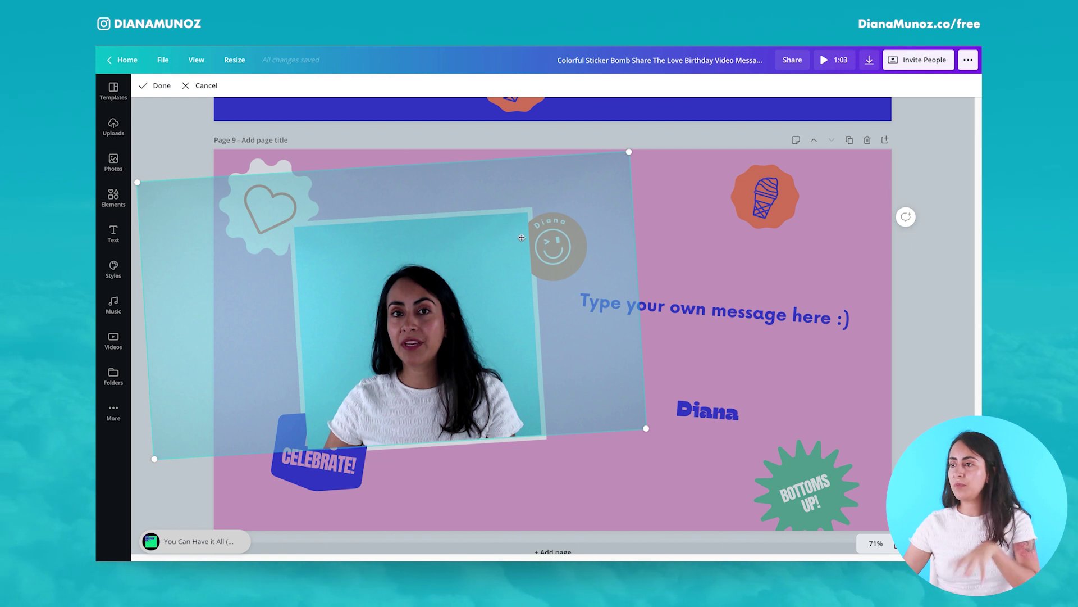
pyautogui.moveTo(632, 151); pyautogui.dragTo(664, 130)
pyautogui.moveTo(452, 321); pyautogui.dragTo(436, 322)
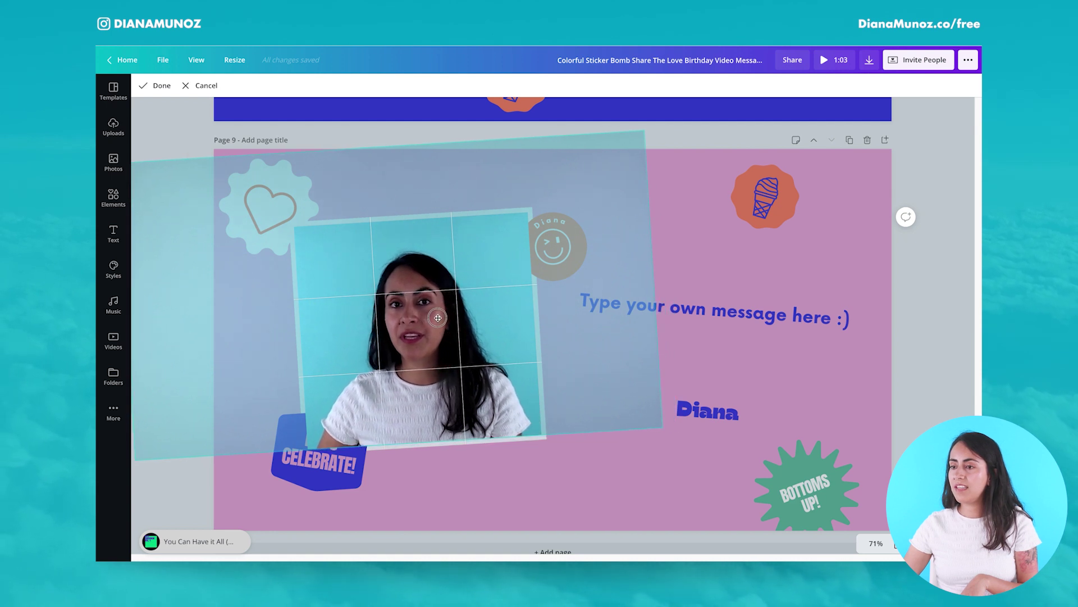
pyautogui.click(147, 85)
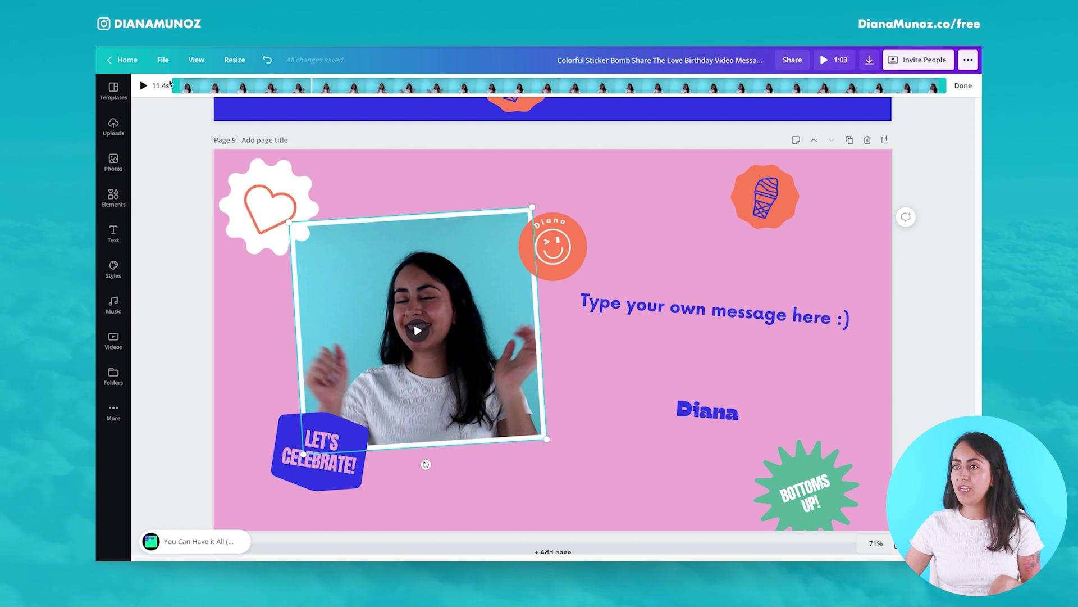
# - Trim the end of the contributed video on page 9 to a length of 9.3 s
pyautogui.click(175, 84)
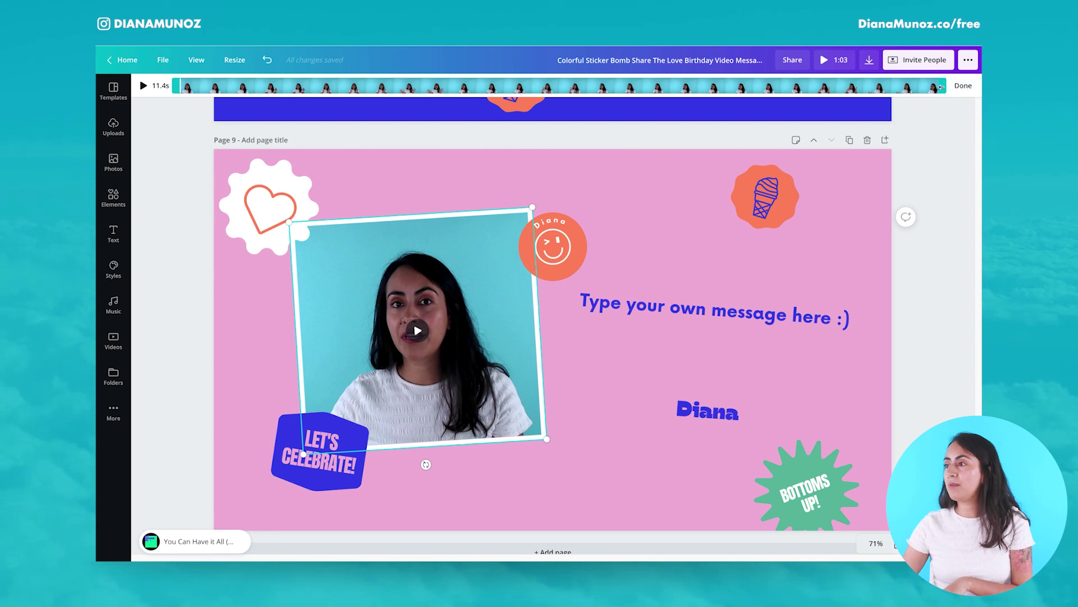
pyautogui.moveTo(942, 86); pyautogui.dragTo(805, 104)
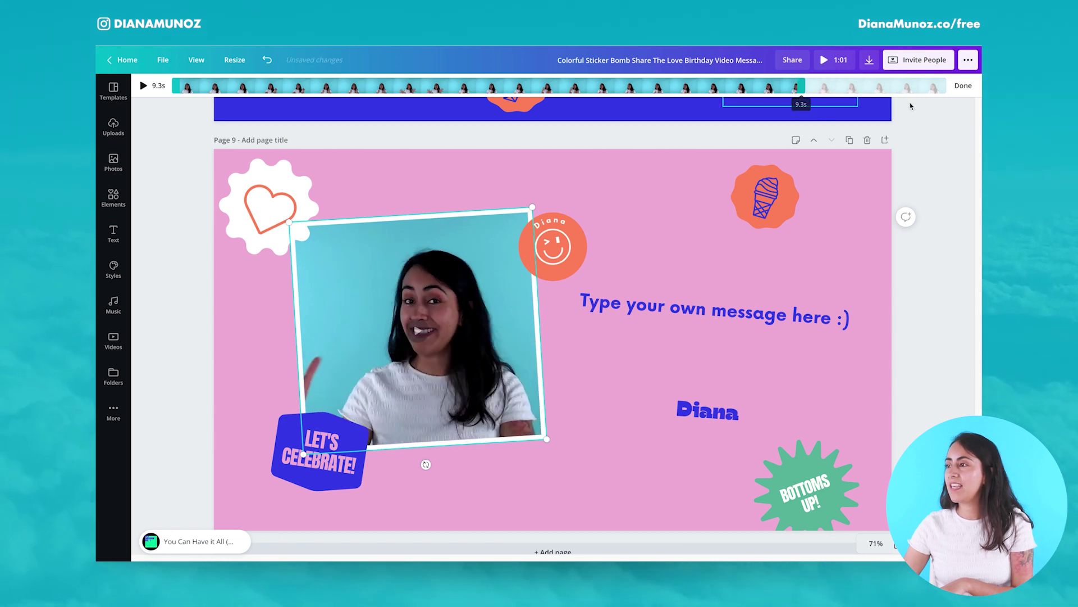
pyautogui.click(964, 86)
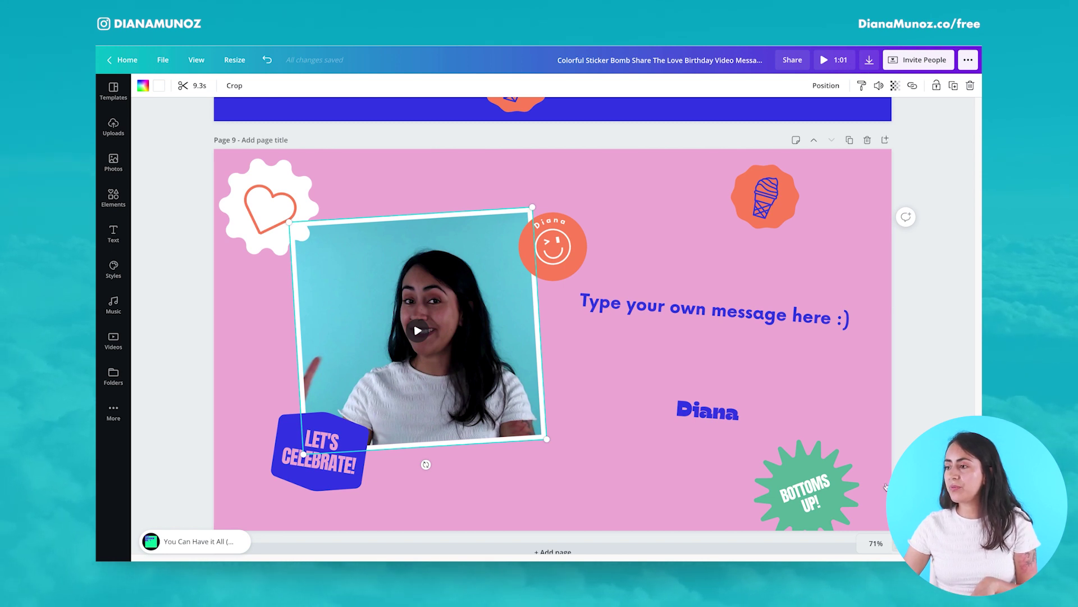
# - Check the order of all pages in the overview, and preview the birthday video card
pyautogui.click(900, 543)
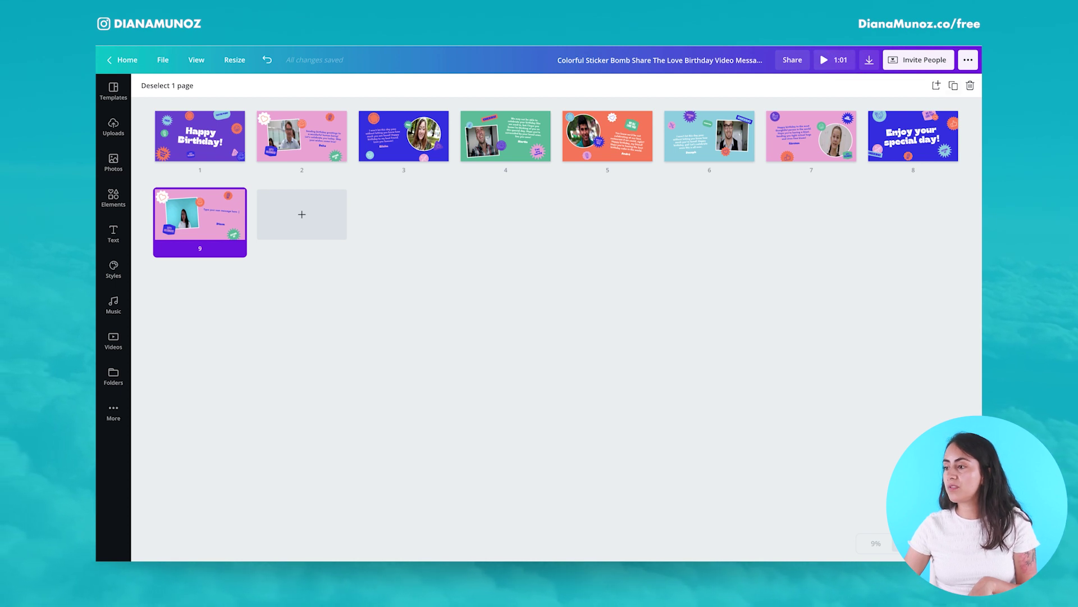
pyautogui.click(896, 543)
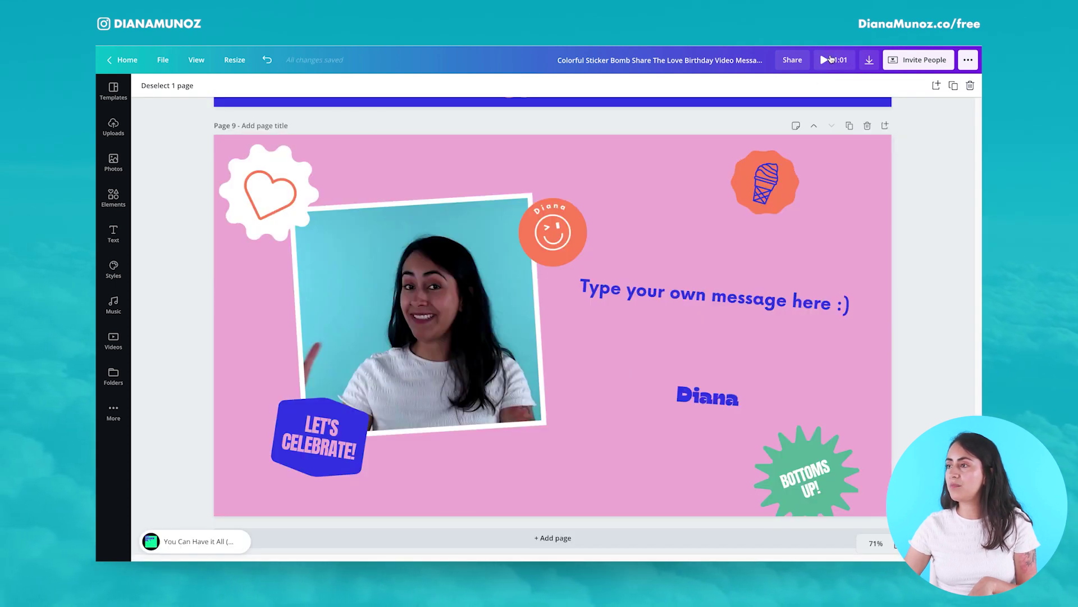
pyautogui.click(832, 58)
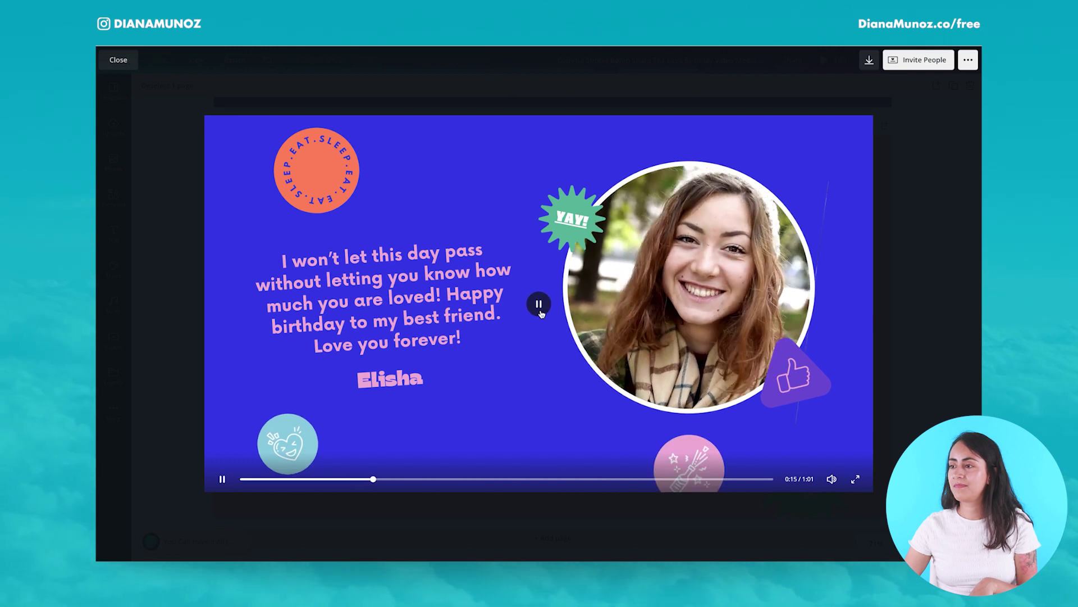
pyautogui.click(953, 228)
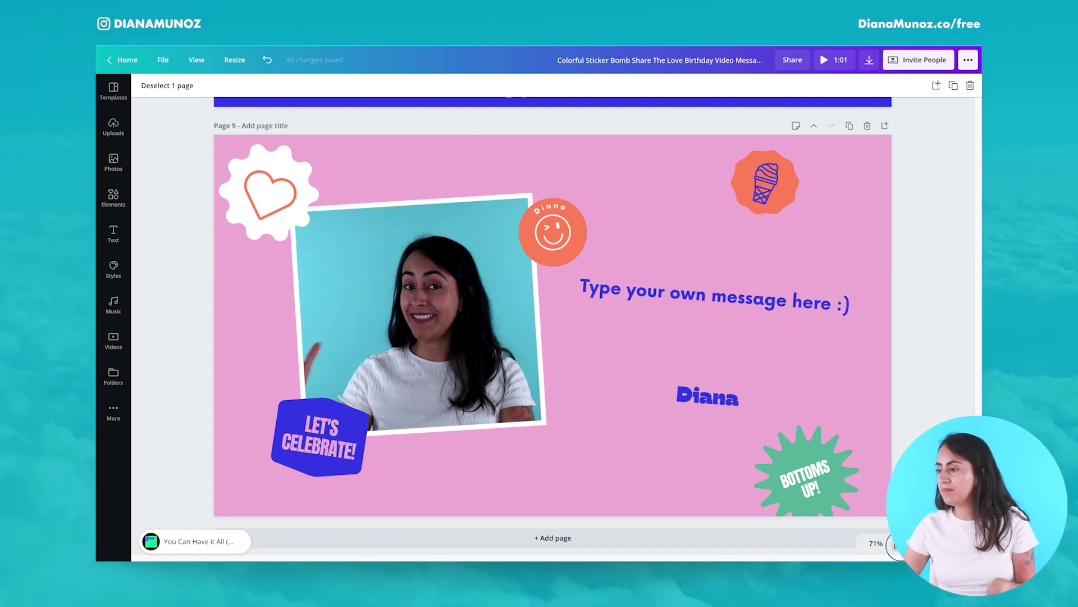
# - Move the contributed page directly after the title page, and delete the pink sample page that follows it
pyautogui.click(896, 544)
pyautogui.moveTo(222, 171); pyautogui.dragTo(270, 133)
pyautogui.moveTo(344, 138)
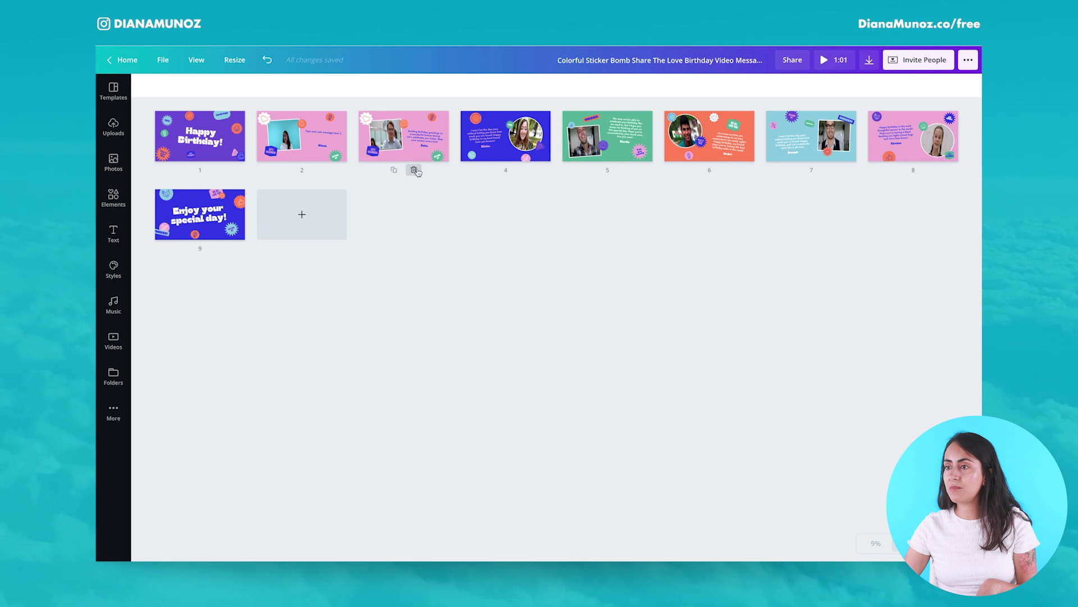
pyautogui.click(416, 164)
pyautogui.press('Delete')
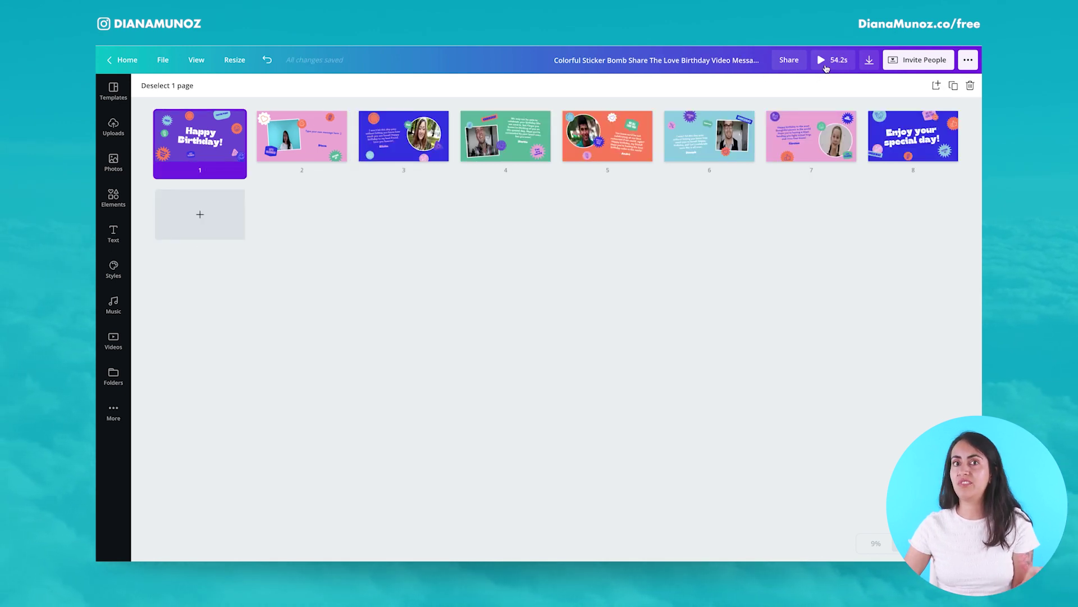
# - Preview the whole birthday video card, jump back to the contributed message on page 2, and close the preview
pyautogui.click(830, 67)
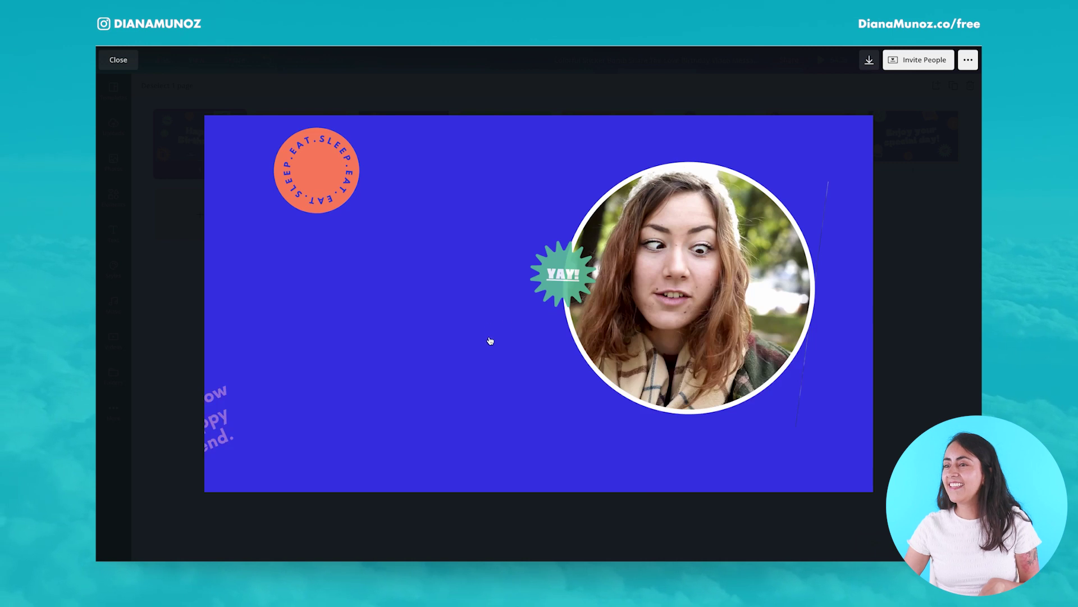
pyautogui.click(390, 478)
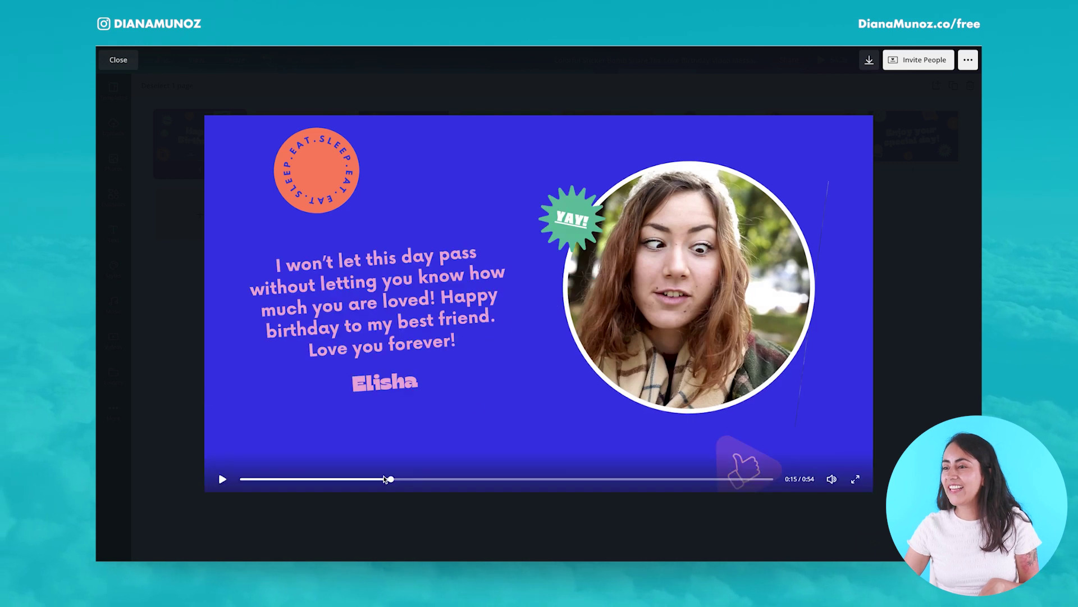
pyautogui.click(371, 479)
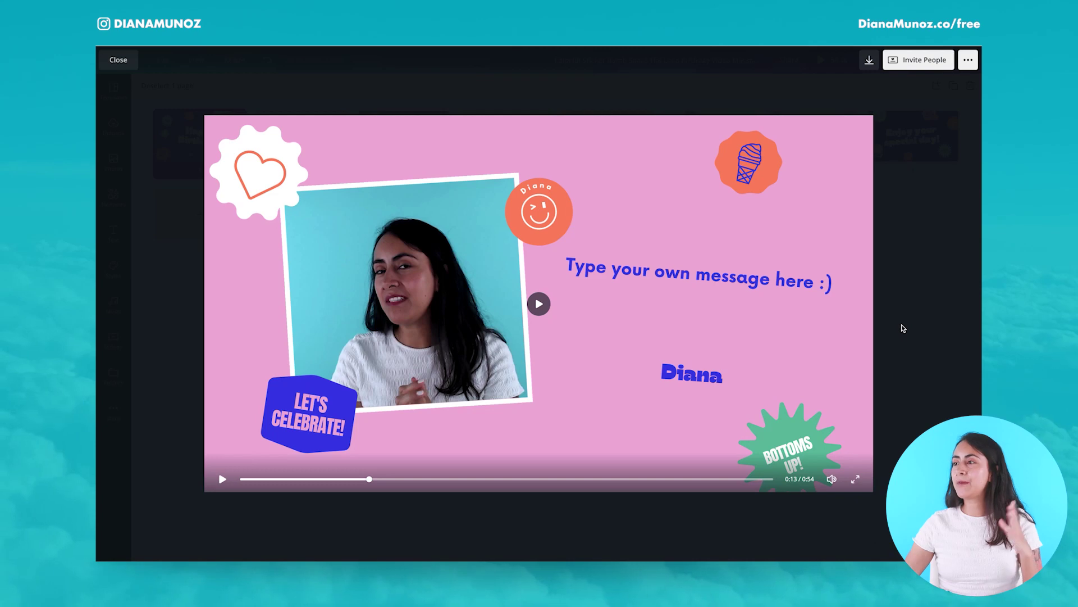
pyautogui.click(904, 328)
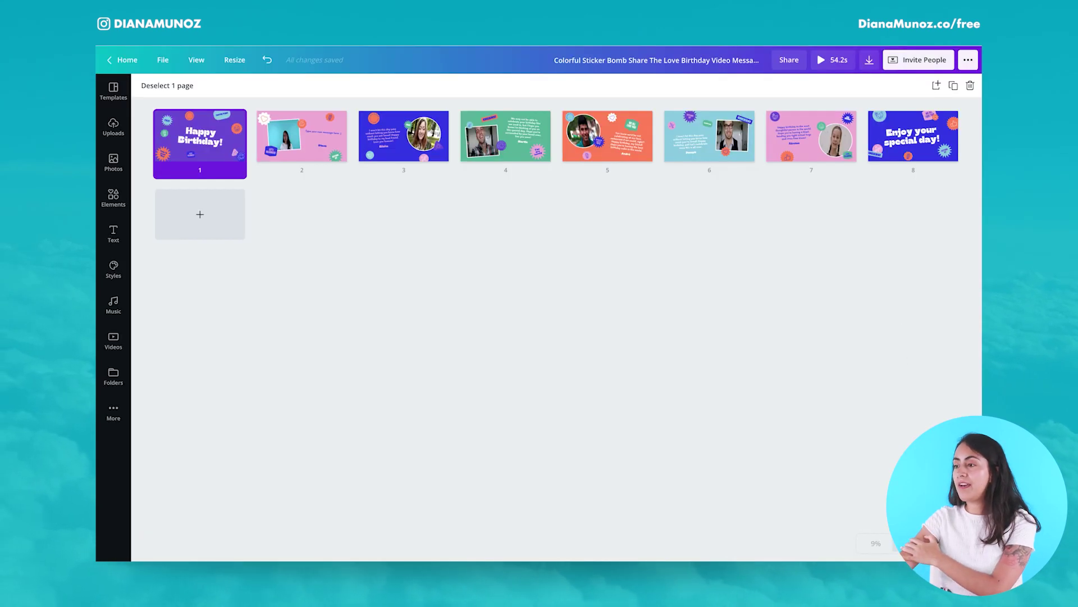
# - Leave the page overview, and lower the background music track's volume to 21
pyautogui.click(893, 551)
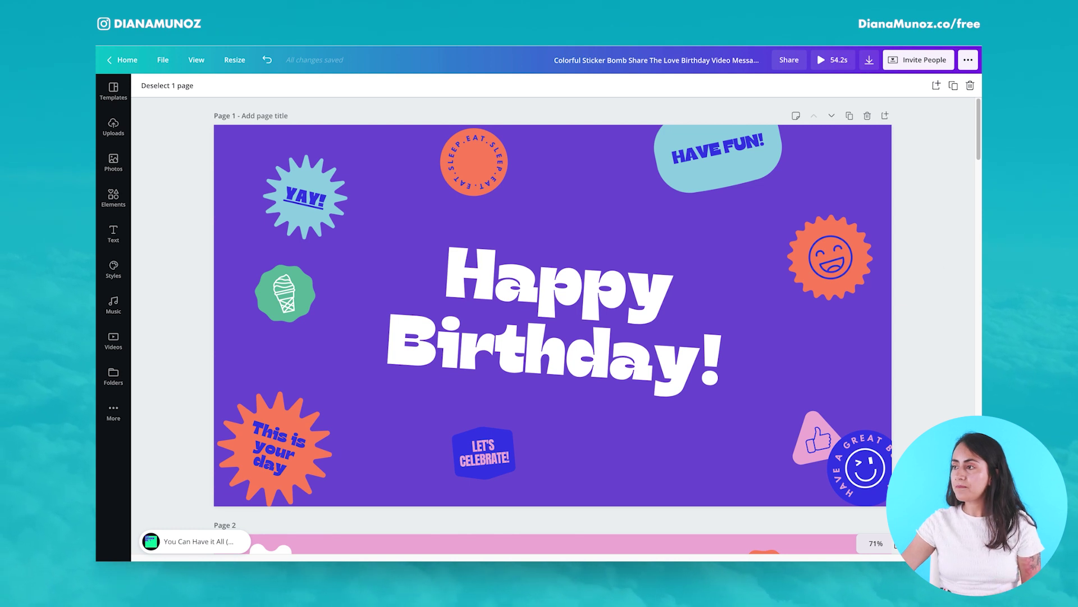
pyautogui.click(978, 157)
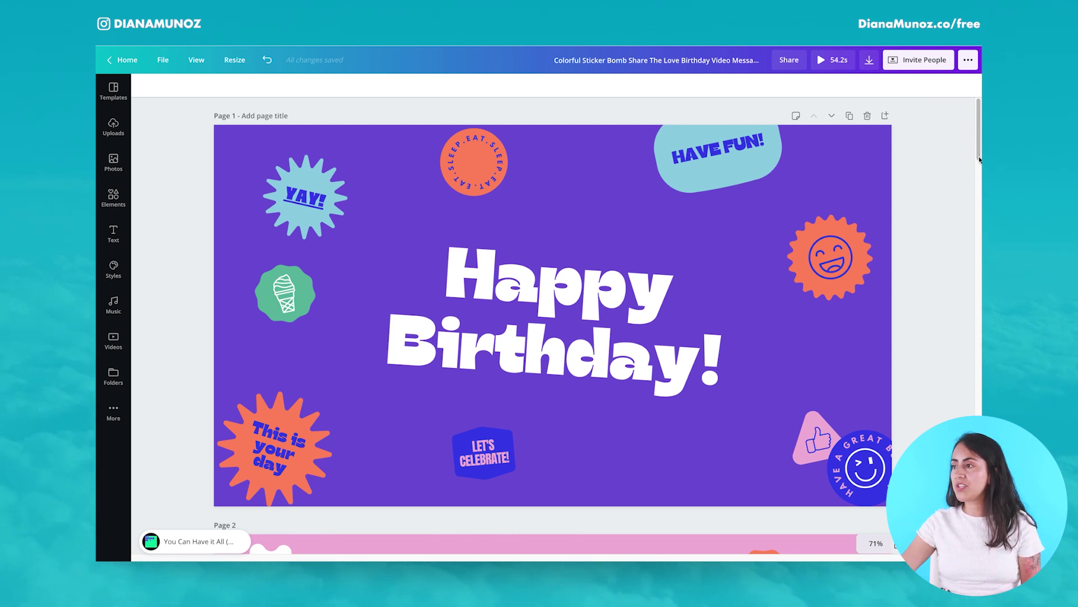
pyautogui.click(181, 541)
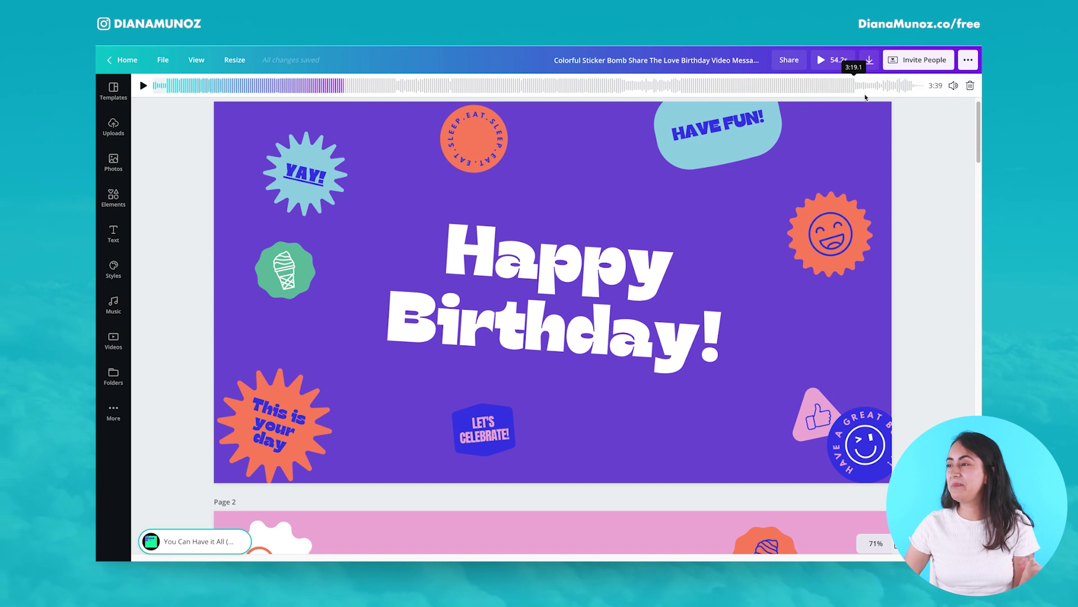
pyautogui.click(952, 90)
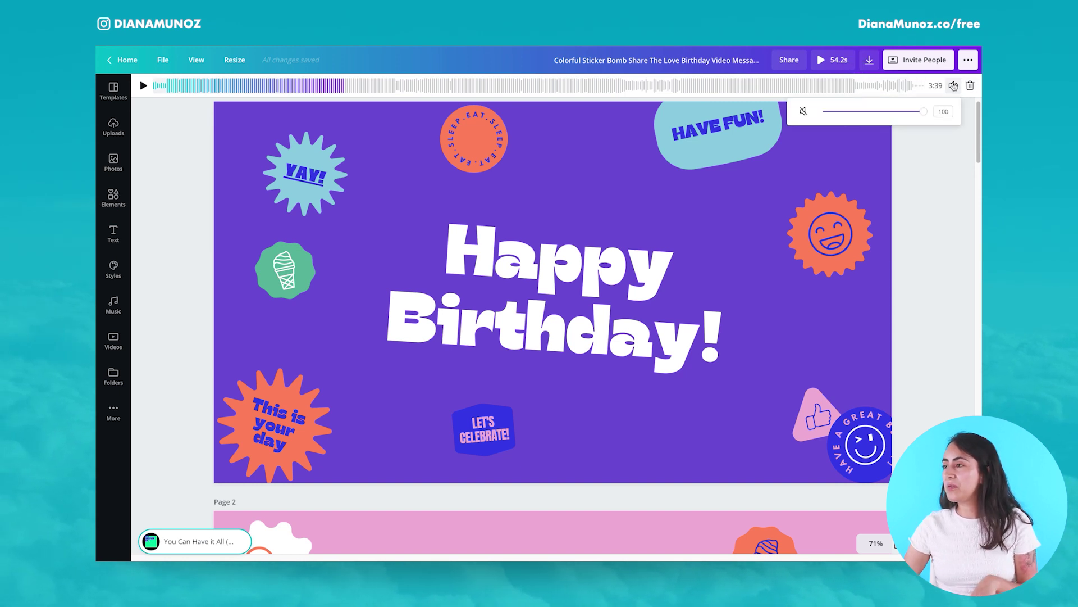
pyautogui.moveTo(924, 116); pyautogui.dragTo(846, 129)
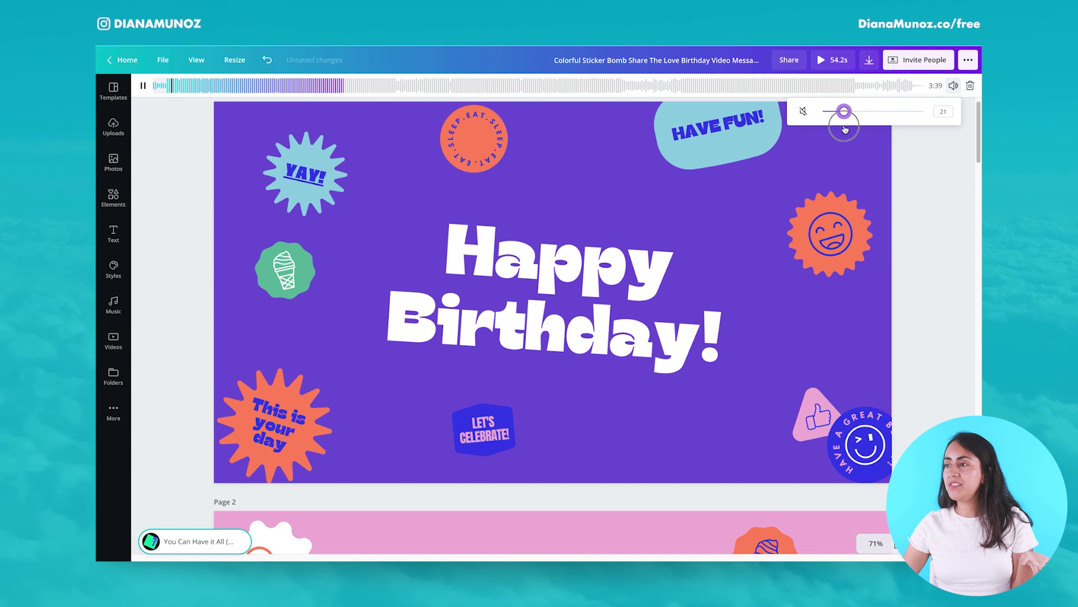
pyautogui.click(928, 201)
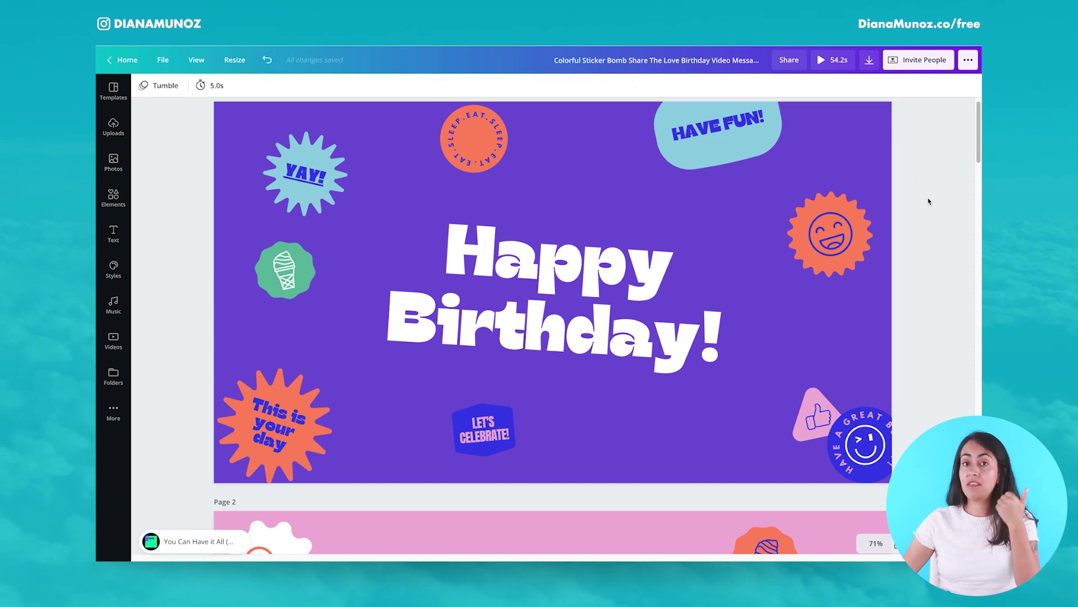
# - Select the contributed video on page 2, and readjust the background music track's volume to about 22
pyautogui.scroll(-6, 928, 197)
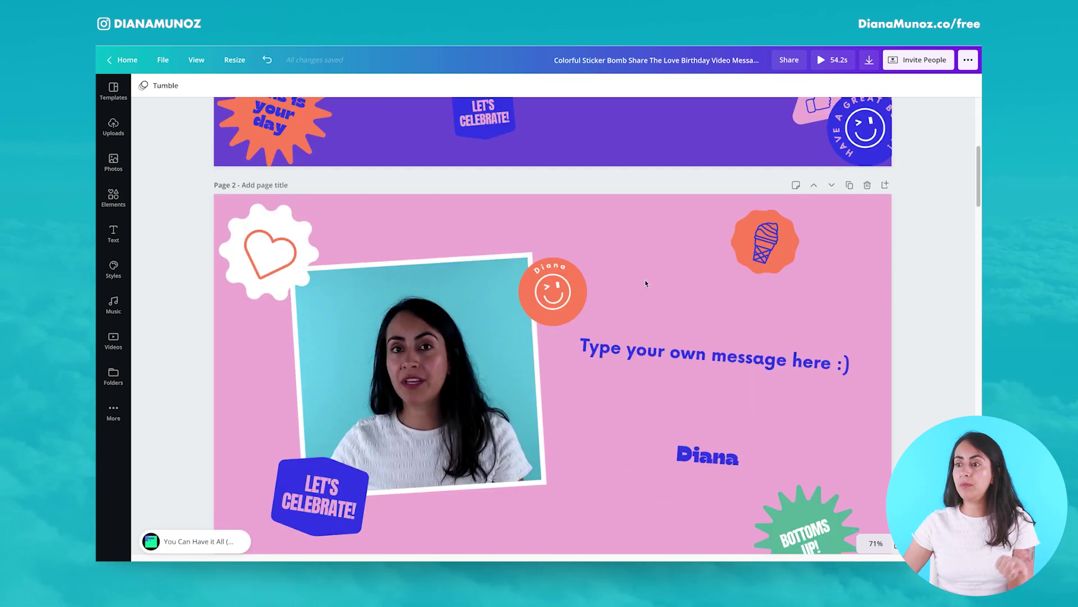
pyautogui.click(480, 380)
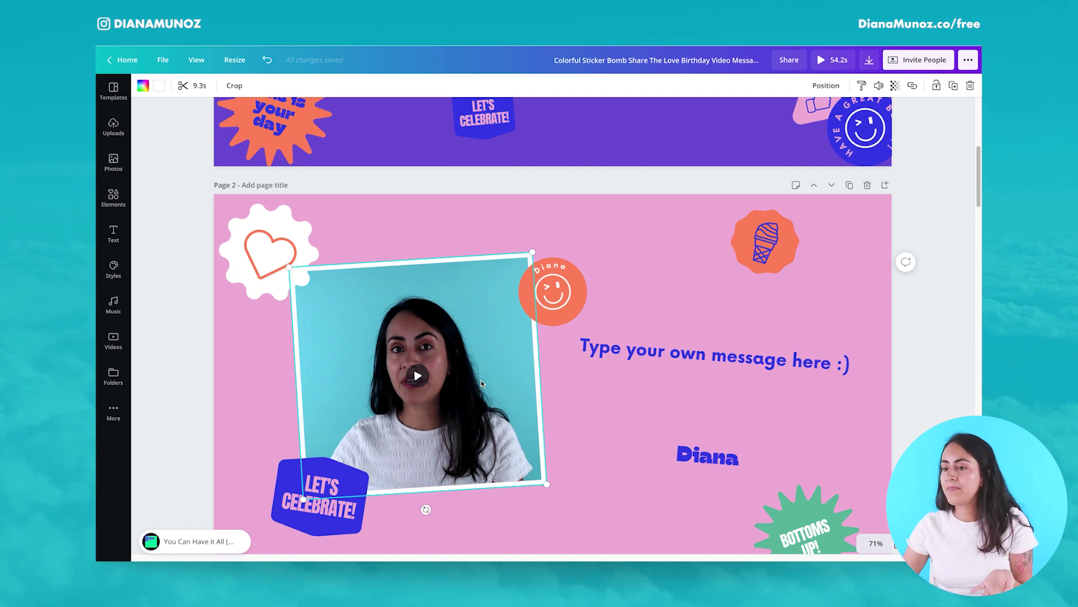
pyautogui.click(176, 550)
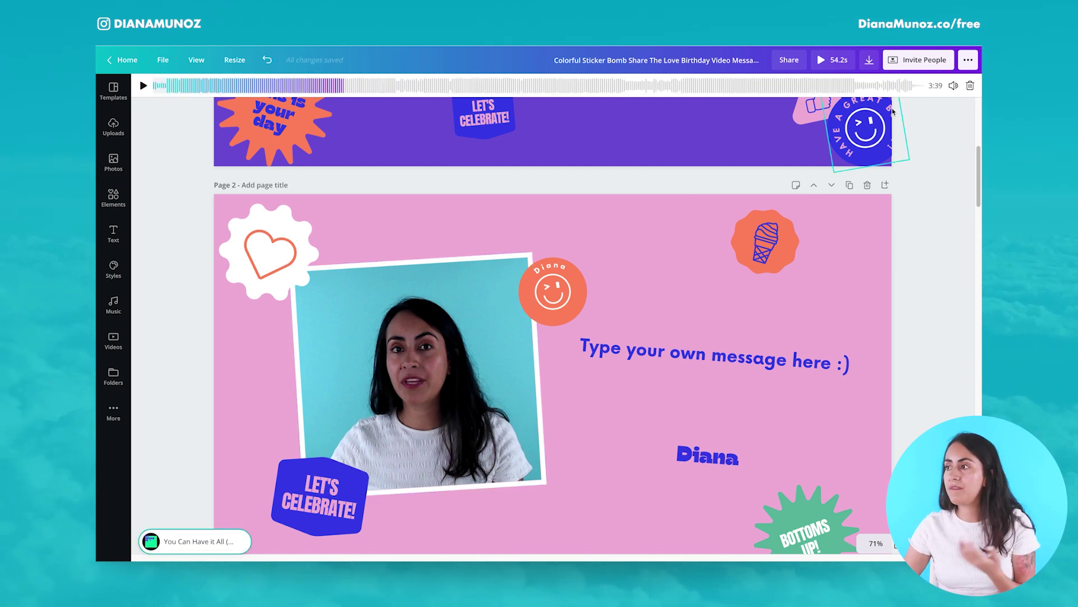
pyautogui.click(954, 86)
pyautogui.moveTo(827, 115); pyautogui.dragTo(864, 112)
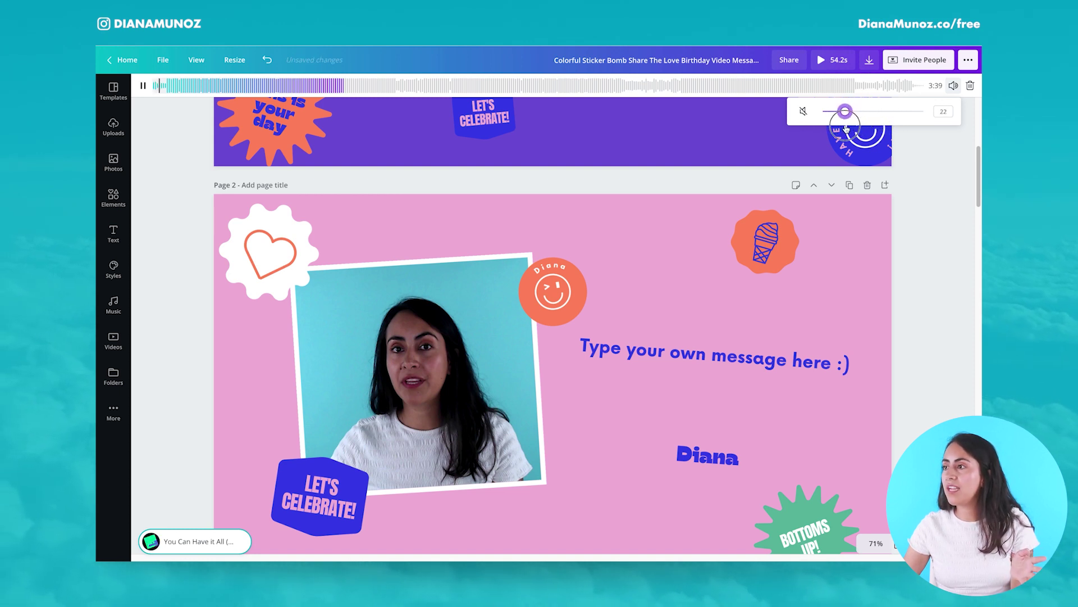
pyautogui.click(540, 214)
pyautogui.scroll(-2, 582, 355)
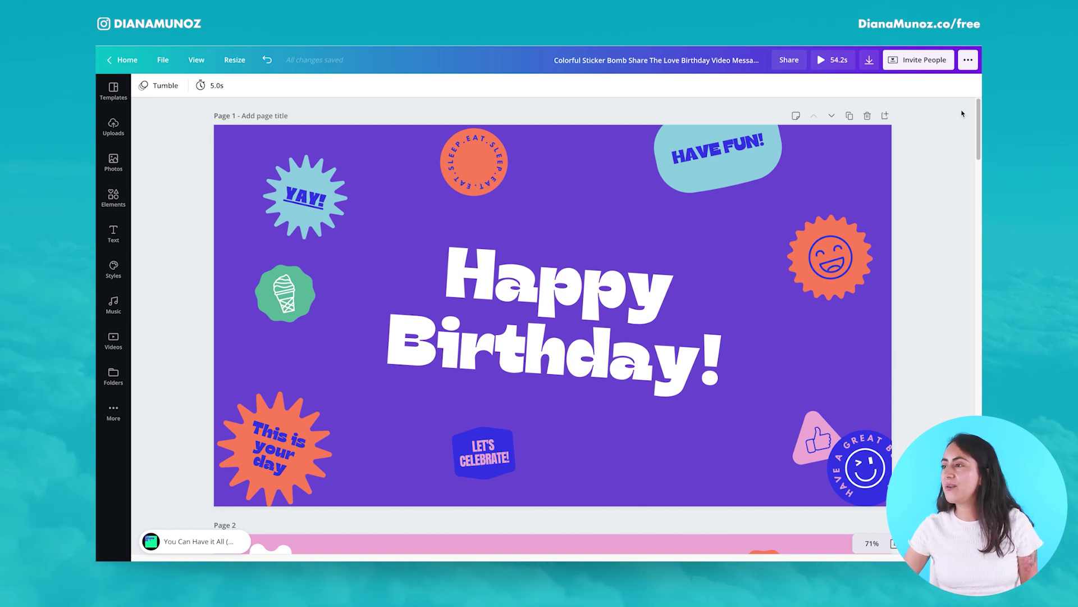
# - Search the publishing options for "downlo", open Download Video, and choose MP4 (high quality video) as the file type
pyautogui.click(968, 60)
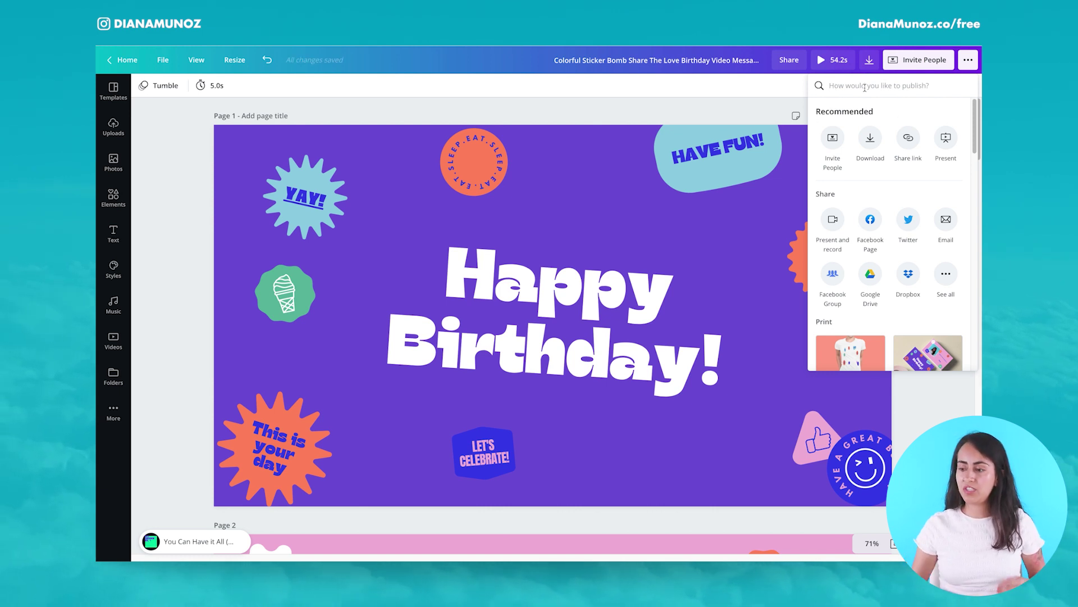
pyautogui.write('downlo')
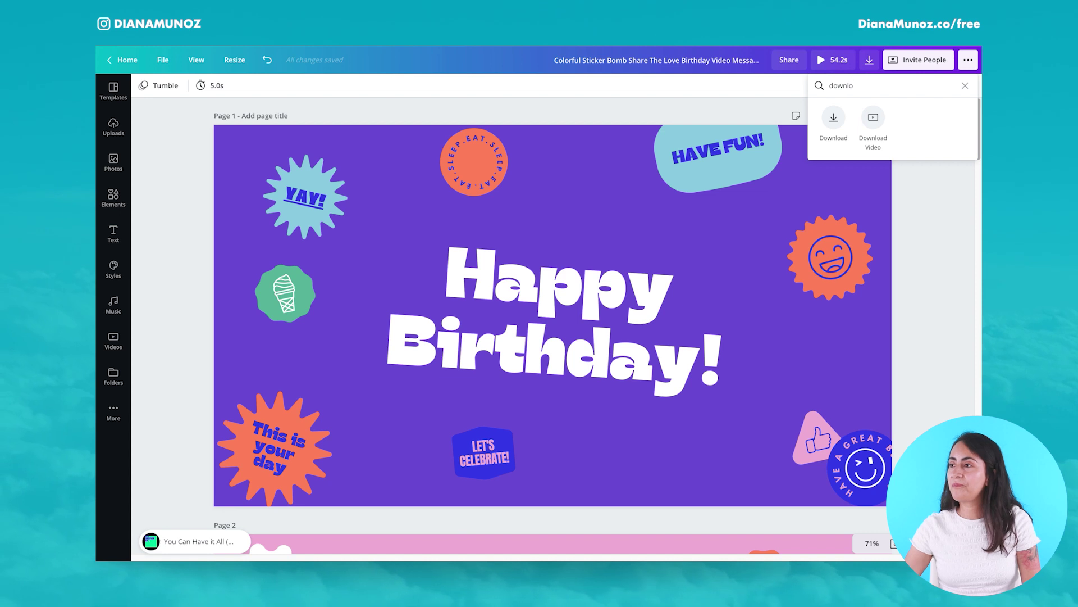
pyautogui.click(874, 119)
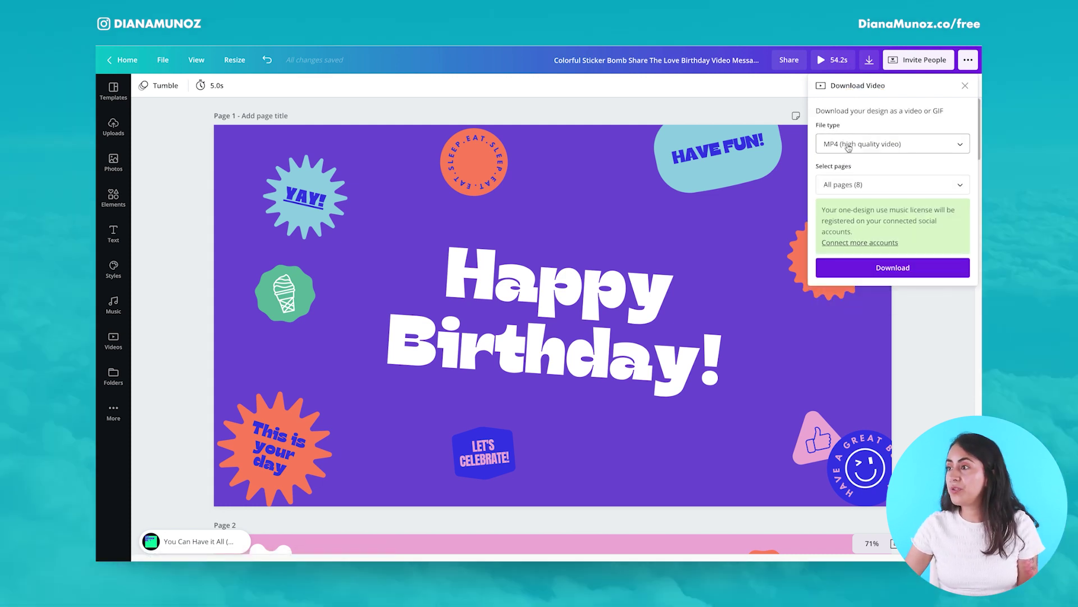
pyautogui.click(847, 146)
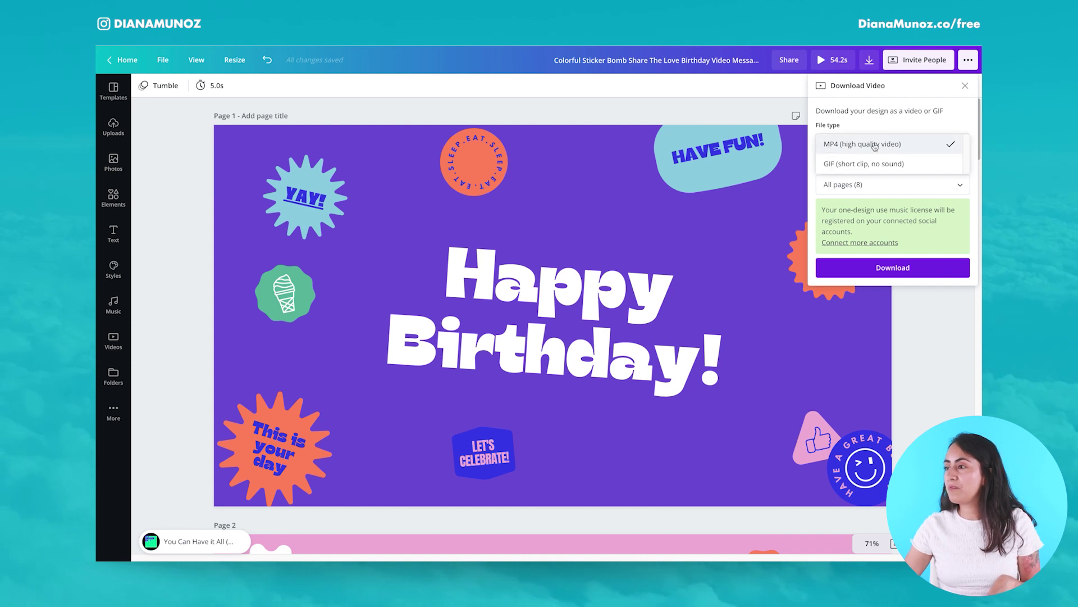
pyautogui.click(894, 145)
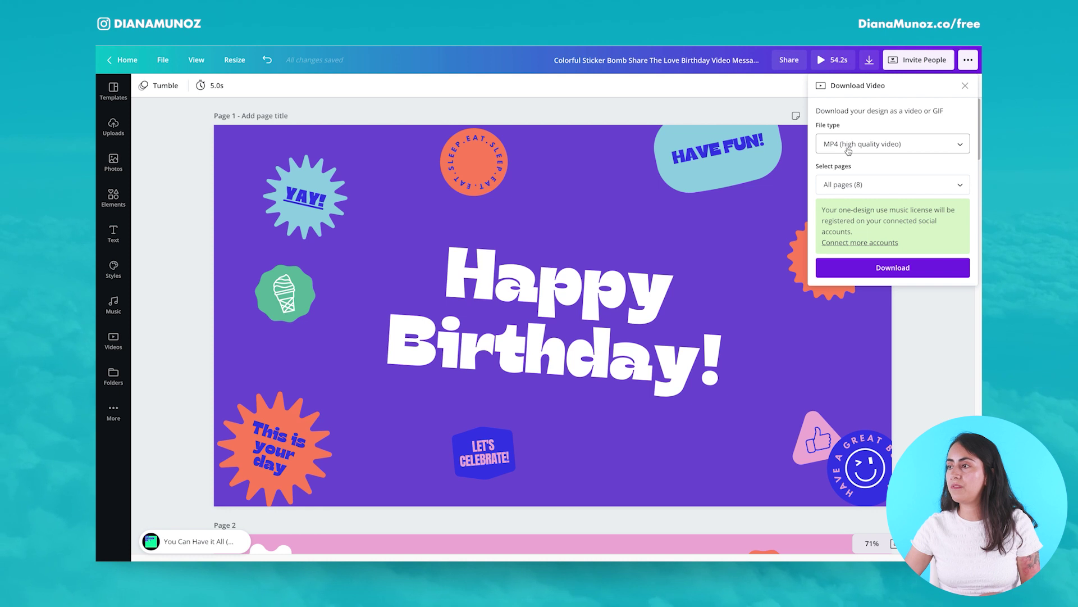
# - Review the page selection, keep all 8 pages for the download, and open the option to connect more social accounts for the music license
pyautogui.click(933, 180)
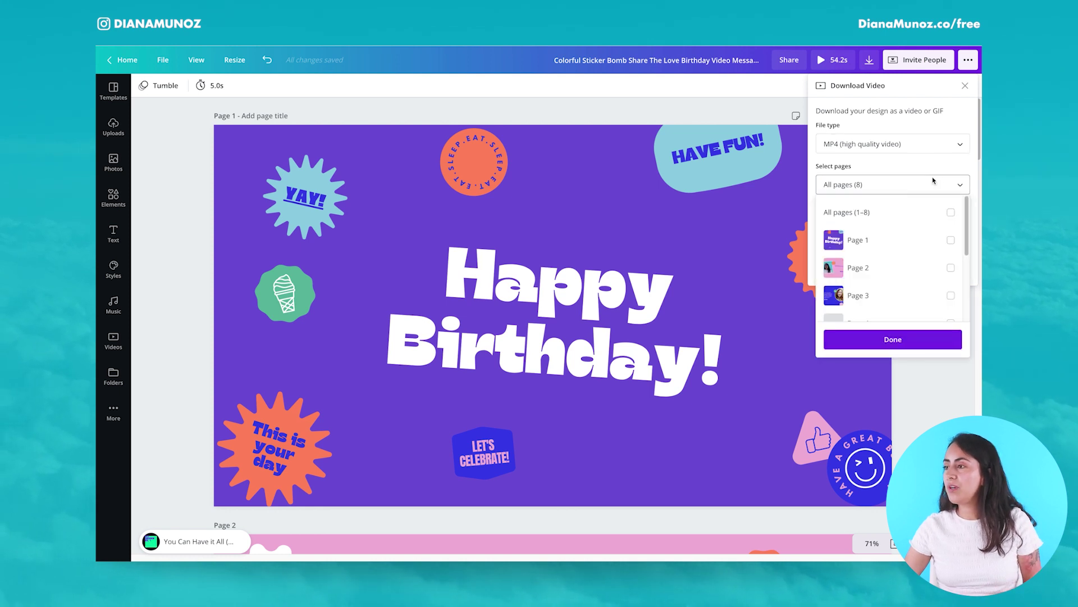
pyautogui.click(915, 191)
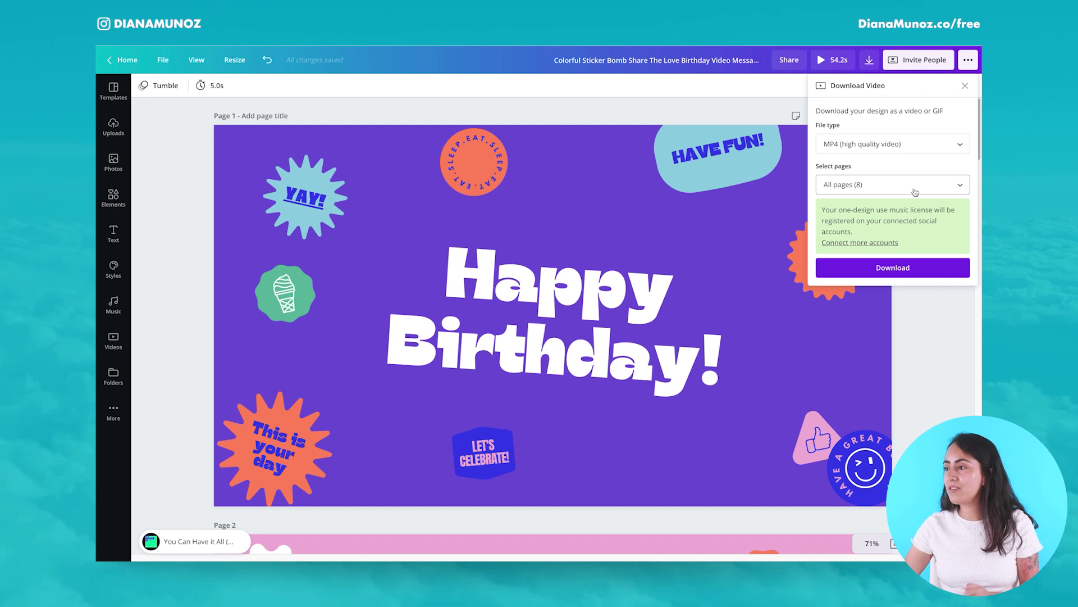
pyautogui.click(871, 243)
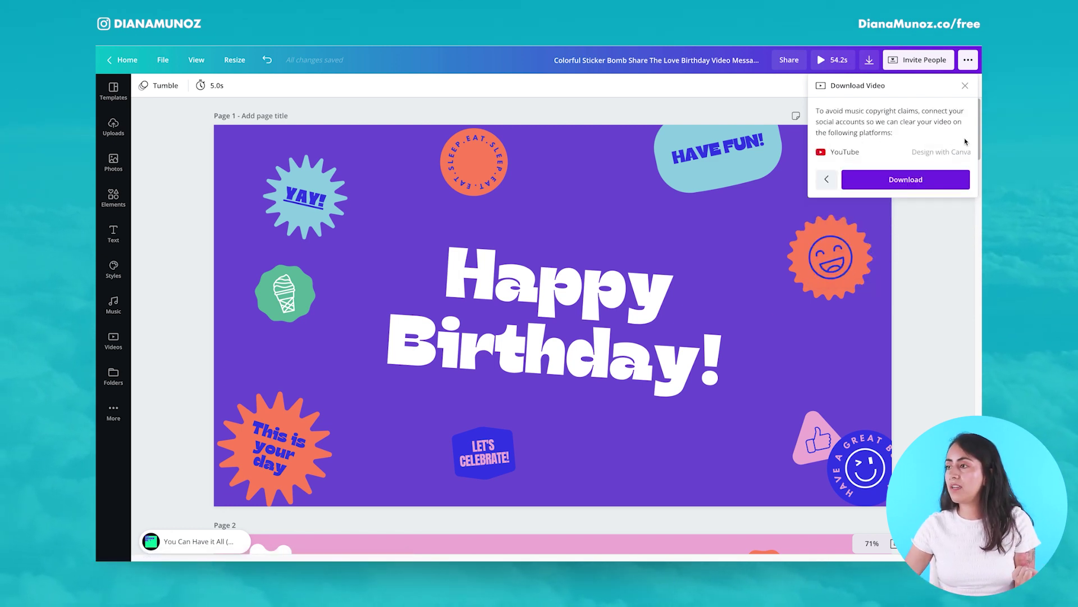